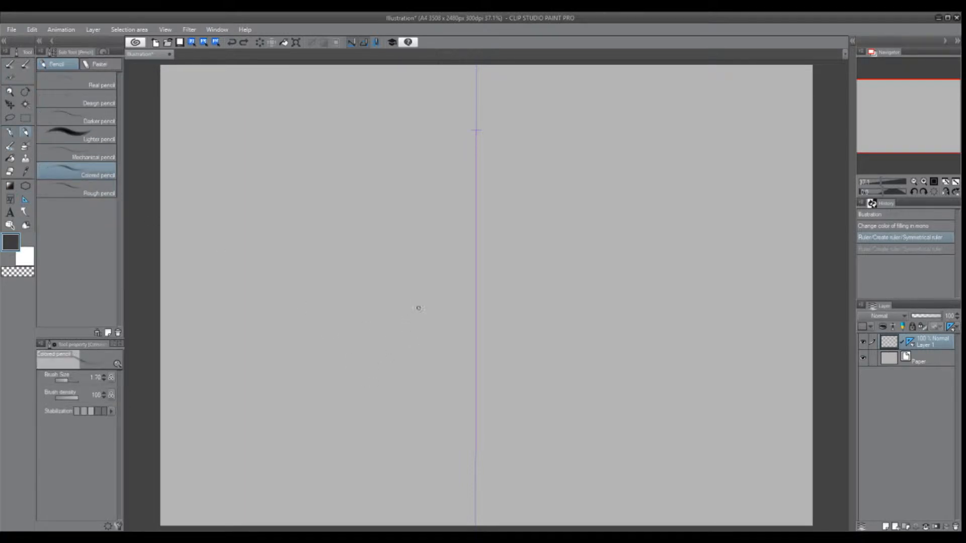
Step: Sketch the front teeth and small inner fangs with gum lines in Colored pencil, mirrored across the symmetry ruler
{"action": "left_click_drag", "start_coordinate": [418, 308], "coordinate": [408, 353]}
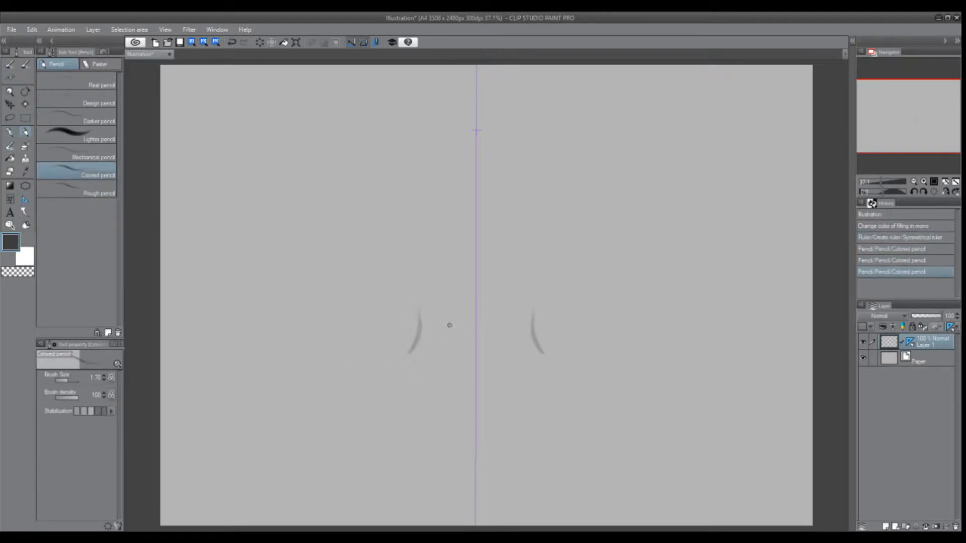
{"action": "left_click_drag", "start_coordinate": [452, 322], "coordinate": [446, 357]}
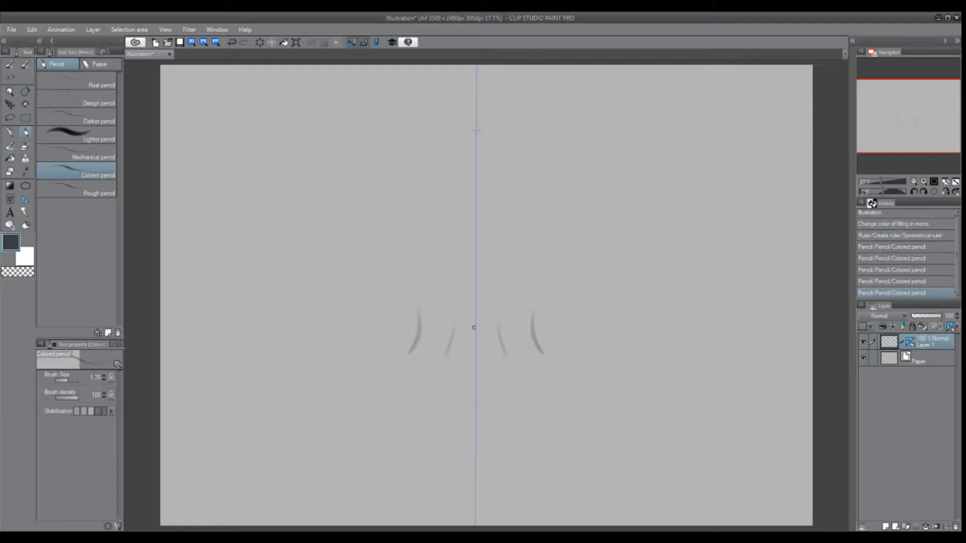
{"action": "mouse_move", "coordinate": [474, 328]}
{"action": "left_mouse_down"}
{"action": "mouse_move", "coordinate": [476, 346]}
{"action": "mouse_move", "coordinate": [452, 359]}
{"action": "left_mouse_up"}
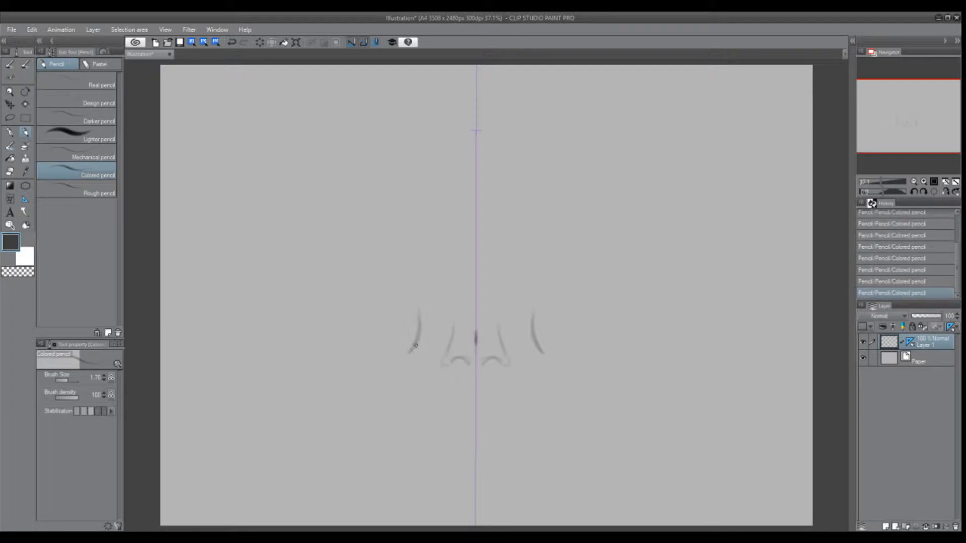
{"action": "mouse_move", "coordinate": [410, 368]}
{"action": "left_mouse_down"}
{"action": "mouse_move", "coordinate": [446, 353]}
{"action": "mouse_move", "coordinate": [445, 385]}
{"action": "mouse_move", "coordinate": [473, 381]}
{"action": "left_mouse_up"}
{"action": "mouse_move", "coordinate": [410, 366]}
{"action": "left_mouse_down"}
{"action": "mouse_move", "coordinate": [436, 379]}
{"action": "mouse_move", "coordinate": [436, 366]}
{"action": "mouse_move", "coordinate": [432, 386]}
{"action": "mouse_move", "coordinate": [420, 360]}
{"action": "mouse_move", "coordinate": [409, 364]}
{"action": "mouse_move", "coordinate": [407, 393]}
{"action": "left_mouse_up"}
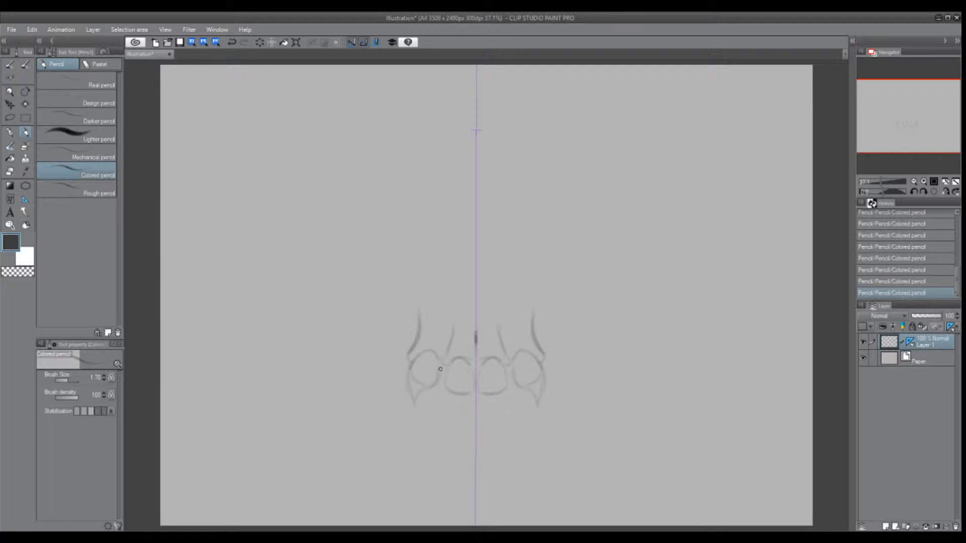
{"action": "mouse_move", "coordinate": [438, 362]}
{"action": "left_mouse_down"}
{"action": "mouse_move", "coordinate": [434, 385]}
{"action": "mouse_move", "coordinate": [412, 403]}
{"action": "mouse_move", "coordinate": [425, 393]}
{"action": "left_mouse_up"}
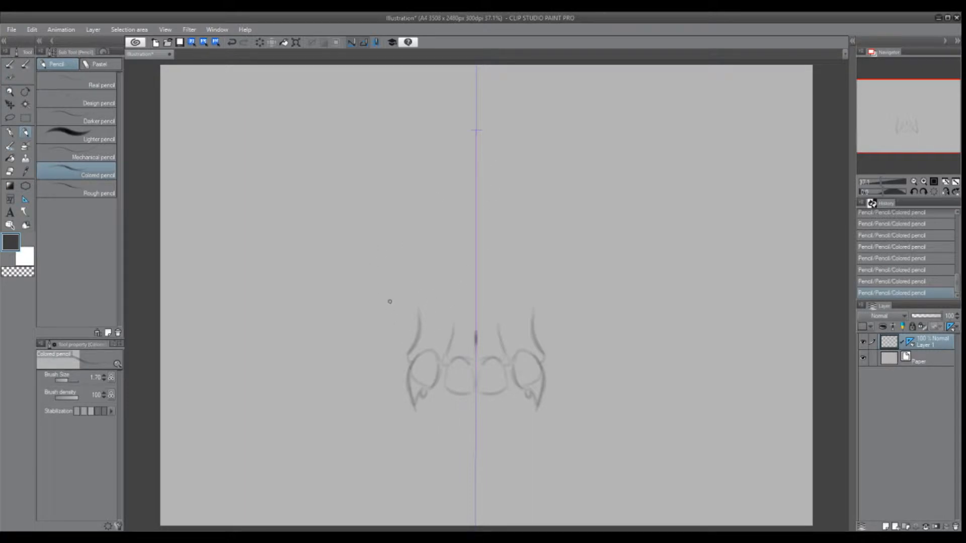
Step: Sketch two longer outer fangs beside the front teeth and the curved jaw lines rising above them
{"action": "mouse_move", "coordinate": [395, 291]}
{"action": "left_mouse_down"}
{"action": "mouse_move", "coordinate": [377, 354]}
{"action": "mouse_move", "coordinate": [408, 350]}
{"action": "mouse_move", "coordinate": [377, 351]}
{"action": "mouse_move", "coordinate": [384, 420]}
{"action": "left_mouse_up"}
{"action": "left_click_drag", "start_coordinate": [401, 376], "coordinate": [390, 432]}
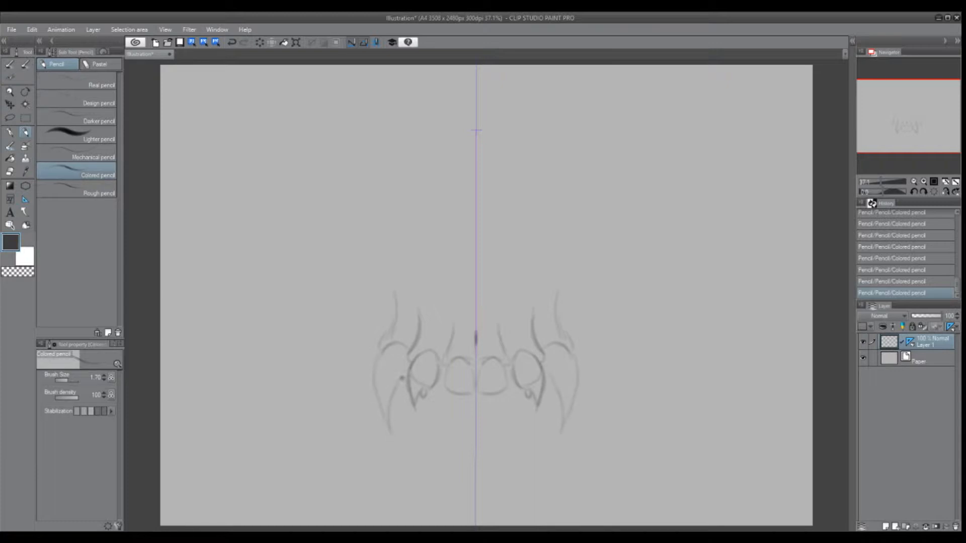
{"action": "mouse_move", "coordinate": [402, 378]}
{"action": "left_mouse_down"}
{"action": "mouse_move", "coordinate": [389, 430]}
{"action": "mouse_move", "coordinate": [373, 373]}
{"action": "mouse_move", "coordinate": [379, 356]}
{"action": "left_mouse_up"}
{"action": "mouse_move", "coordinate": [335, 202]}
{"action": "left_mouse_down"}
{"action": "mouse_move", "coordinate": [354, 272]}
{"action": "mouse_move", "coordinate": [396, 302]}
{"action": "mouse_move", "coordinate": [358, 289]}
{"action": "mouse_move", "coordinate": [376, 341]}
{"action": "mouse_move", "coordinate": [355, 342]}
{"action": "mouse_move", "coordinate": [358, 417]}
{"action": "mouse_move", "coordinate": [345, 369]}
{"action": "left_mouse_up"}
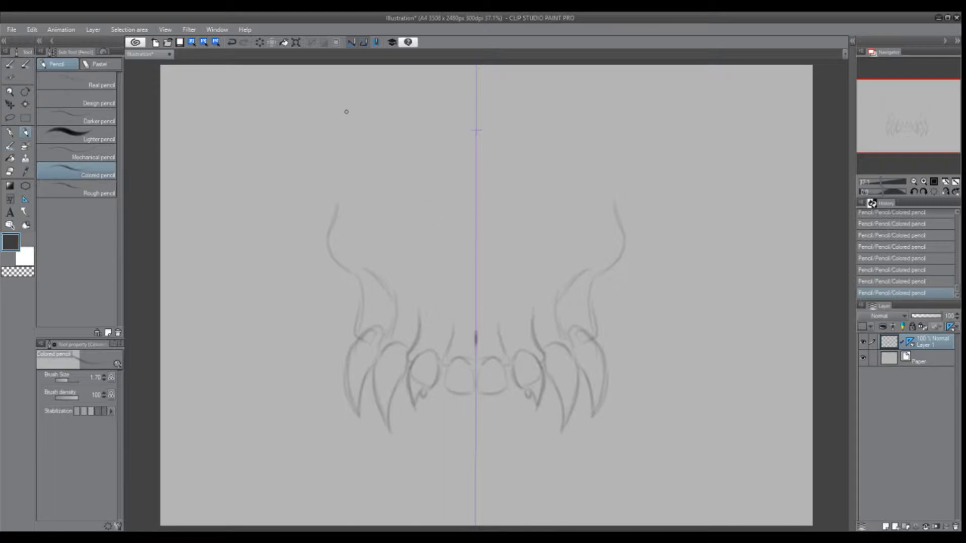
Step: Undo the last three pencil strokes
{"action": "key", "text": "ctrl+z"}
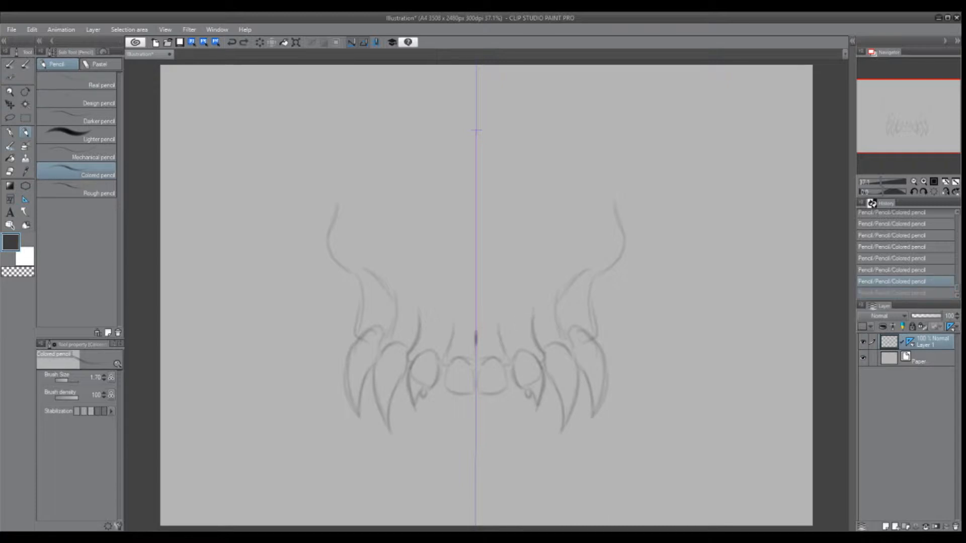
{"action": "mouse_move", "coordinate": [527, 350]}
{"action": "left_mouse_down"}
{"action": "mouse_move", "coordinate": [525, 374]}
{"action": "mouse_move", "coordinate": [516, 323]}
{"action": "left_mouse_up"}
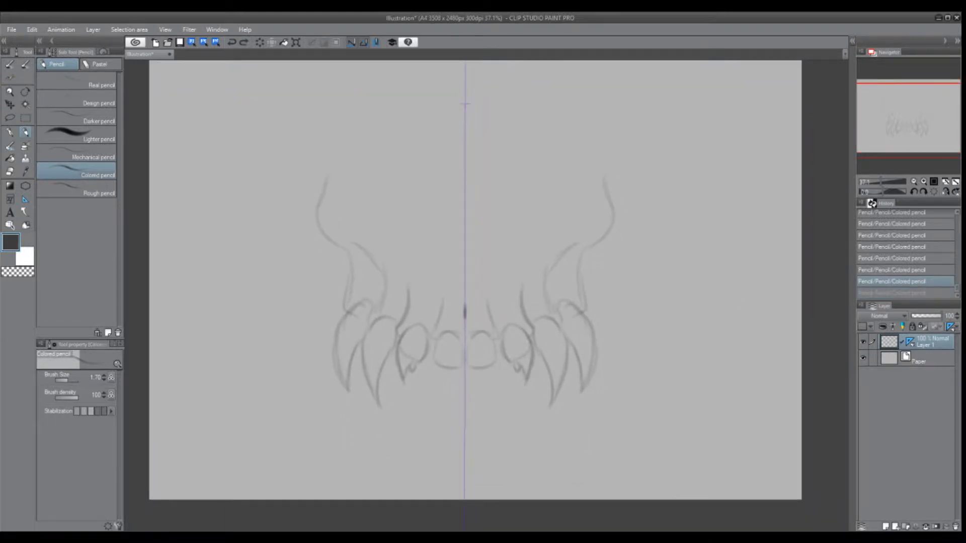
{"action": "key", "text": "ctrl+z"}
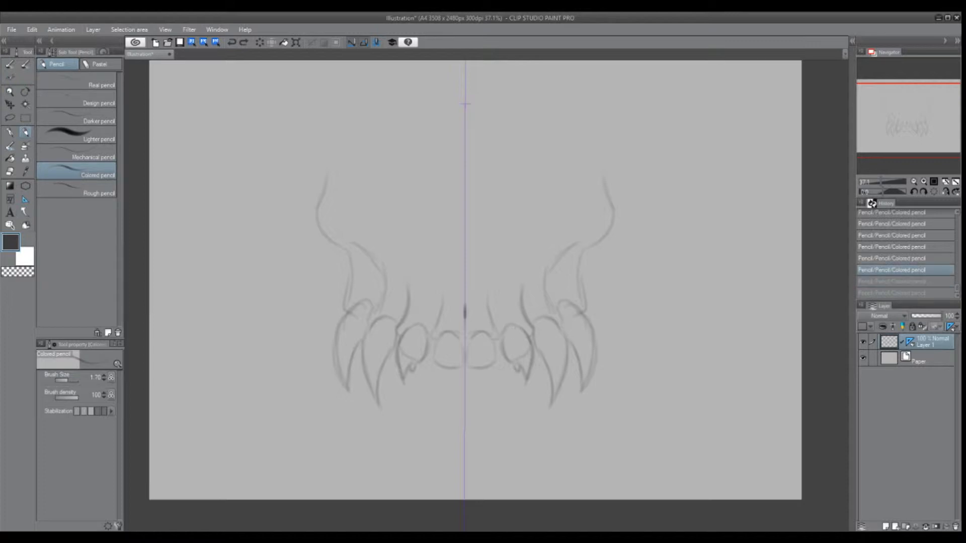
{"action": "key", "text": "o"}
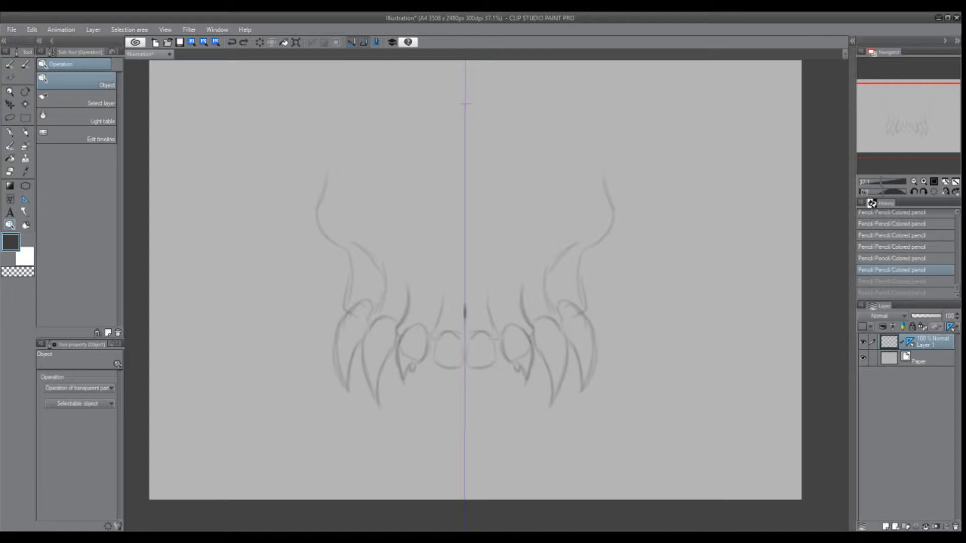
{"action": "key", "text": "ctrl+z"}
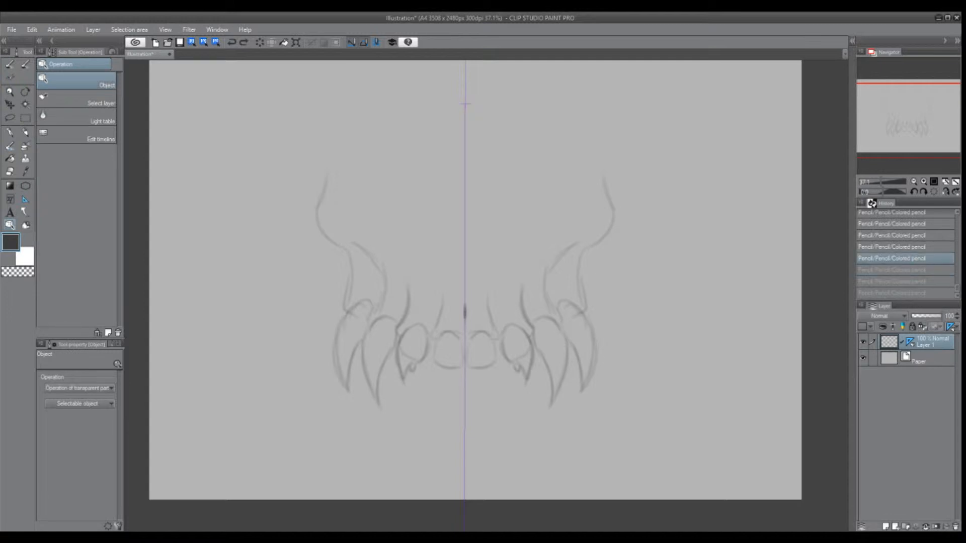
Step: Move the whole jaw sketch straight down along the symmetry axis at its original scale
{"action": "left_click_drag", "start_coordinate": [472, 291], "coordinate": [462, 321]}
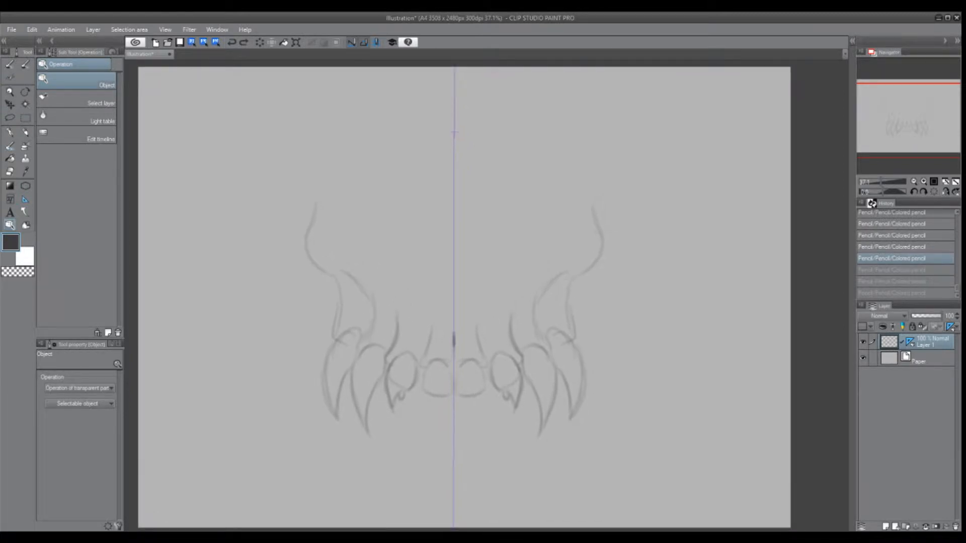
{"action": "key", "text": "p"}
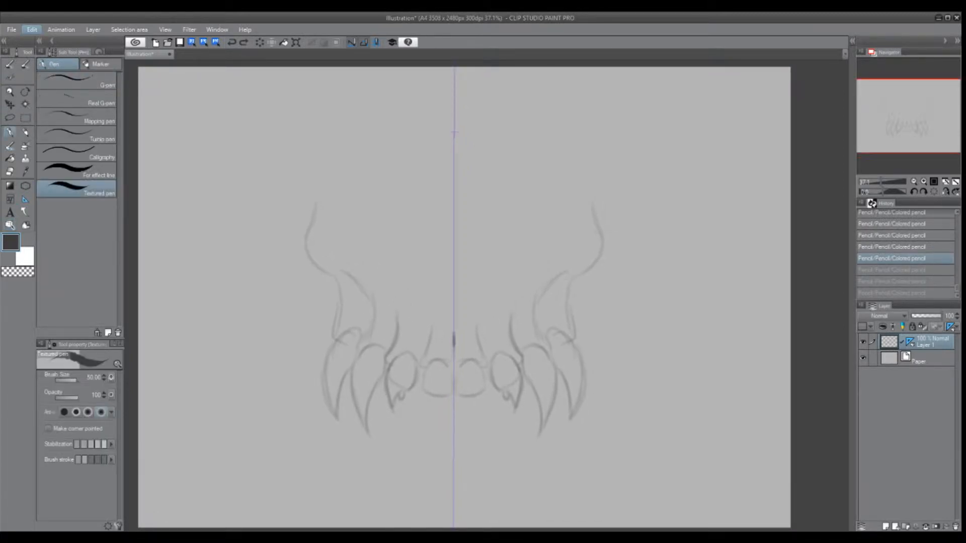
{"action": "key", "text": "ctrl+t"}
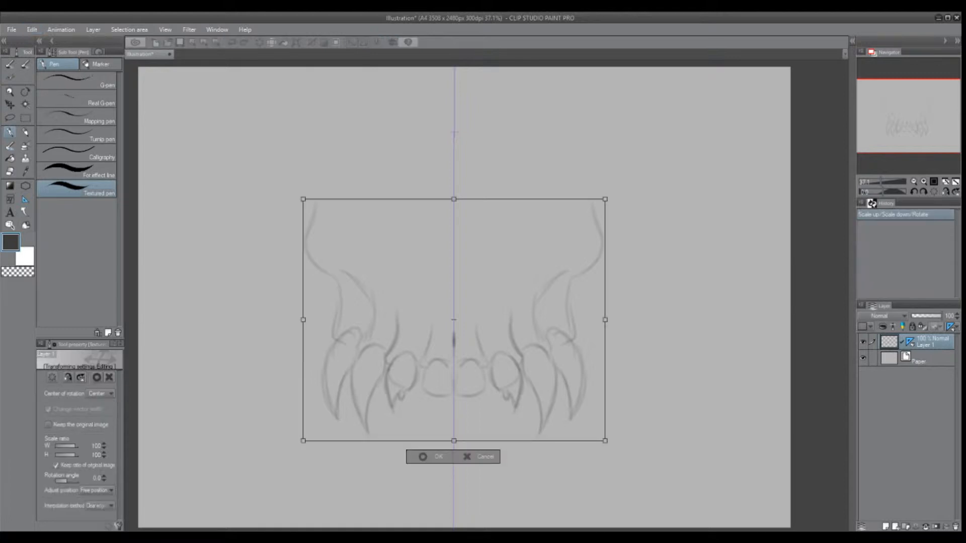
{"action": "left_click_drag", "start_coordinate": [453, 322], "coordinate": [452, 372]}
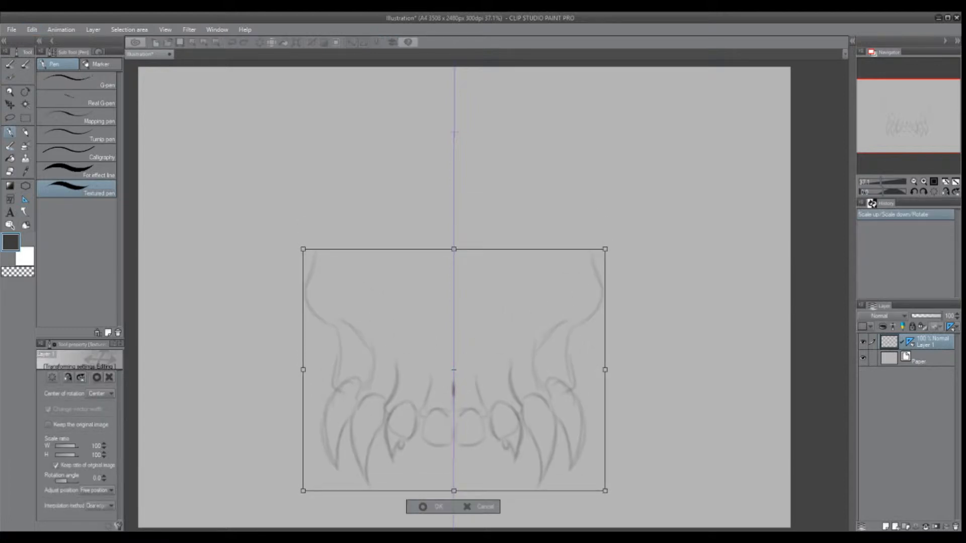
{"action": "left_click", "coordinate": [423, 507]}
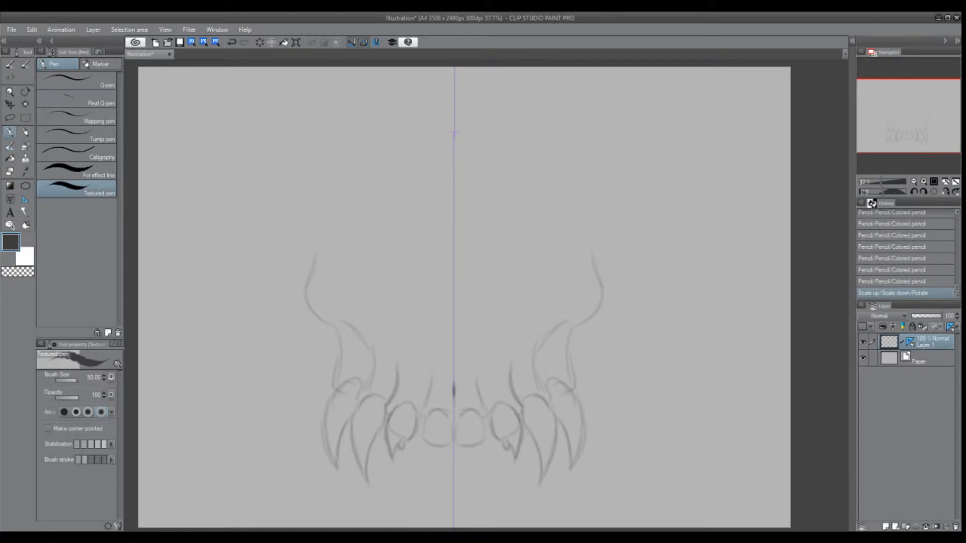
Step: Sketch the mirrored S-shaped cheekbone curves above the jaw in Colored pencil and connect them to the jaw lines
{"action": "key", "text": "p"}
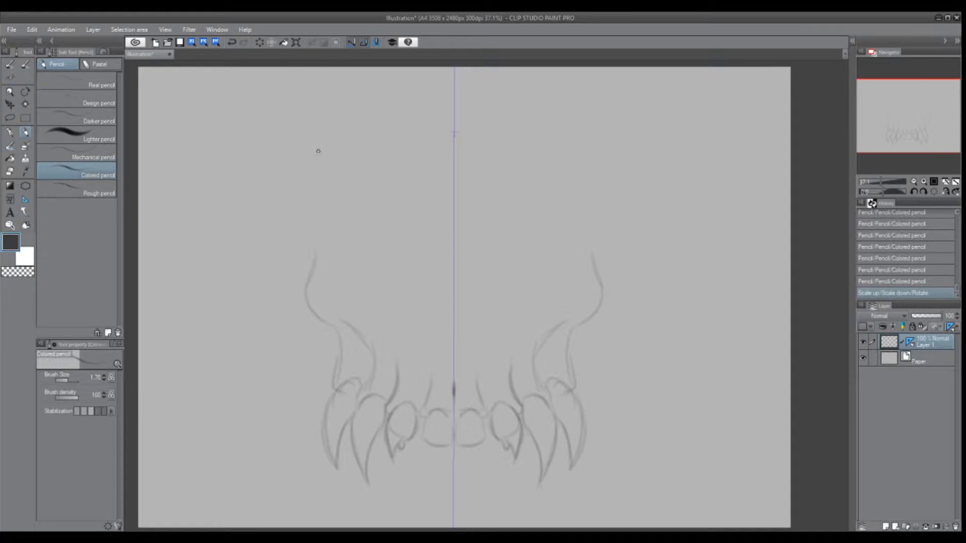
{"action": "left_click_drag", "start_coordinate": [245, 100], "coordinate": [336, 207]}
{"action": "left_click_drag", "start_coordinate": [244, 100], "coordinate": [242, 116]}
{"action": "left_click_drag", "start_coordinate": [283, 175], "coordinate": [303, 179]}
{"action": "left_click_drag", "start_coordinate": [299, 176], "coordinate": [334, 221]}
{"action": "left_click_drag", "start_coordinate": [308, 185], "coordinate": [338, 221]}
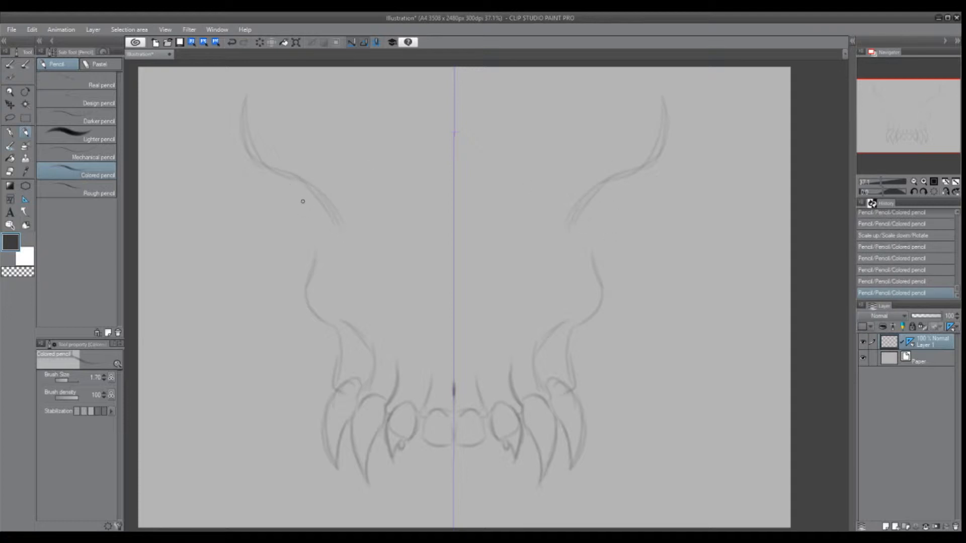
{"action": "mouse_move", "coordinate": [291, 185]}
{"action": "left_mouse_down"}
{"action": "mouse_move", "coordinate": [273, 203]}
{"action": "mouse_move", "coordinate": [275, 218]}
{"action": "mouse_move", "coordinate": [315, 263]}
{"action": "left_mouse_up"}
Step: Sketch large downward-curving tusks at the outer ends of the cheekbones, with creases where they meet the bone
{"action": "left_click_drag", "start_coordinate": [245, 144], "coordinate": [162, 270]}
{"action": "left_click_drag", "start_coordinate": [208, 151], "coordinate": [173, 286]}
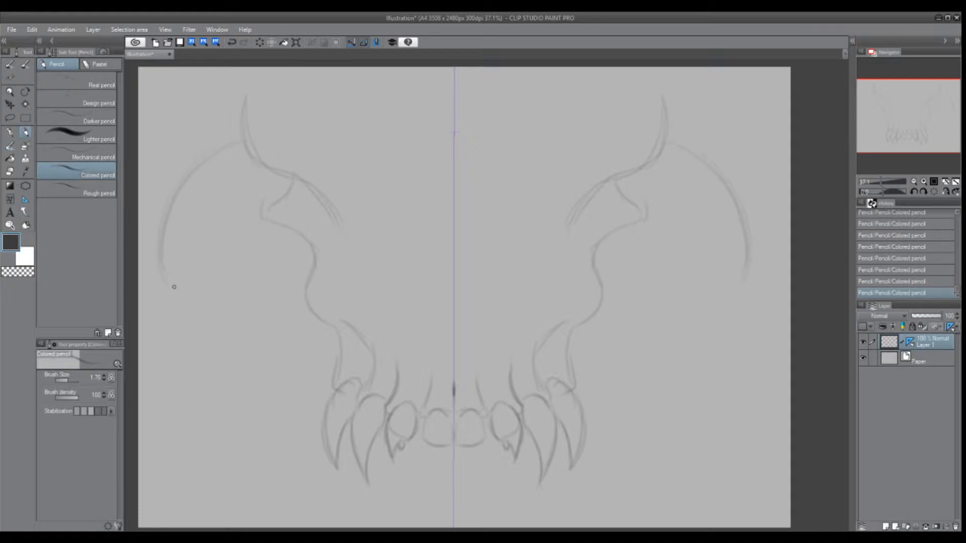
{"action": "left_click_drag", "start_coordinate": [224, 145], "coordinate": [177, 306]}
{"action": "mouse_move", "coordinate": [275, 203]}
{"action": "left_mouse_down"}
{"action": "mouse_move", "coordinate": [250, 203]}
{"action": "mouse_move", "coordinate": [259, 198]}
{"action": "mouse_move", "coordinate": [249, 183]}
{"action": "mouse_move", "coordinate": [262, 207]}
{"action": "left_mouse_up"}
{"action": "mouse_move", "coordinate": [241, 210]}
{"action": "left_mouse_down"}
{"action": "mouse_move", "coordinate": [205, 266]}
{"action": "mouse_move", "coordinate": [202, 355]}
{"action": "left_mouse_up"}
{"action": "mouse_move", "coordinate": [158, 280]}
{"action": "left_mouse_down"}
{"action": "mouse_move", "coordinate": [203, 356]}
{"action": "mouse_move", "coordinate": [165, 215]}
{"action": "left_mouse_up"}
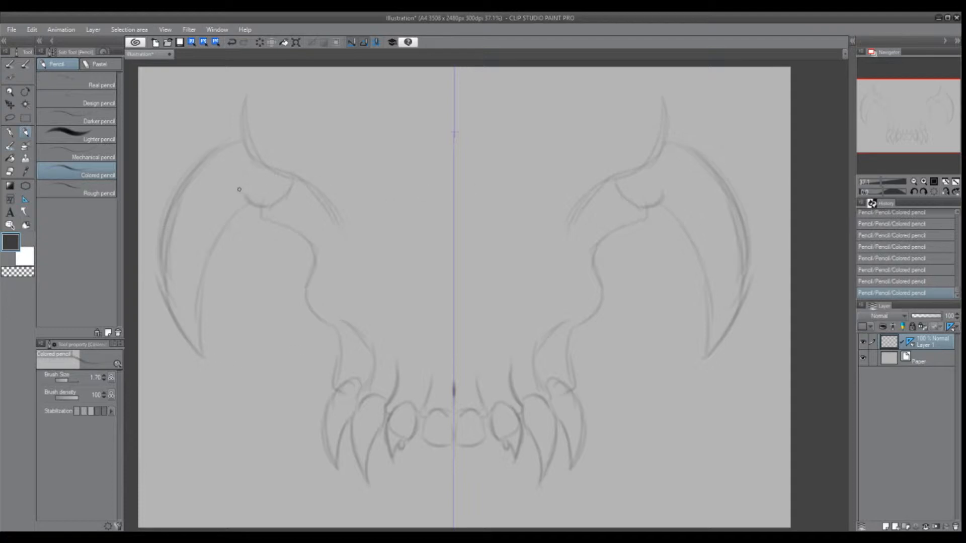
{"action": "mouse_move", "coordinate": [264, 207]}
{"action": "left_mouse_down"}
{"action": "mouse_move", "coordinate": [231, 211]}
{"action": "mouse_move", "coordinate": [267, 206]}
{"action": "mouse_move", "coordinate": [224, 229]}
{"action": "mouse_move", "coordinate": [238, 223]}
{"action": "mouse_move", "coordinate": [210, 256]}
{"action": "mouse_move", "coordinate": [201, 352]}
{"action": "mouse_move", "coordinate": [187, 324]}
{"action": "left_mouse_up"}
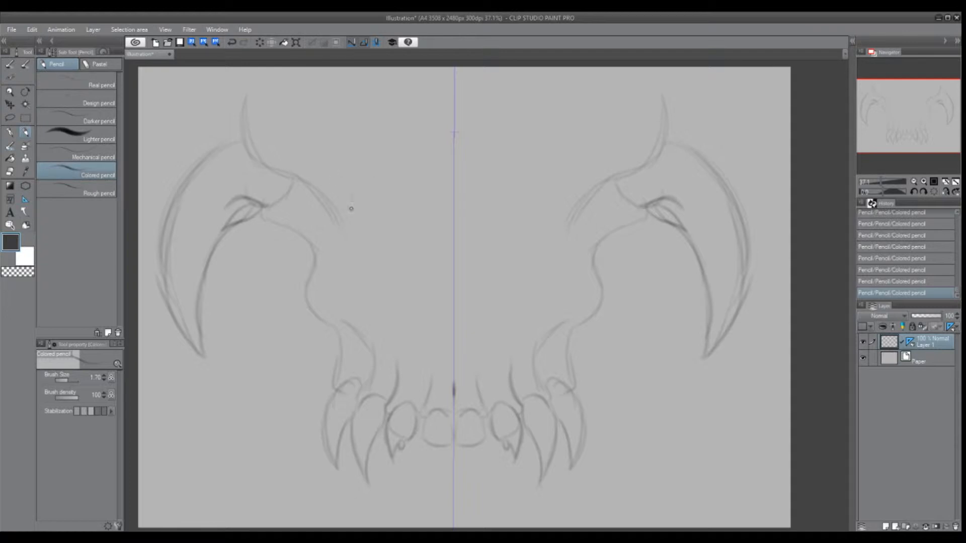
Step: Sketch the heavy angled brow ridges between the cheekbones, sloping down toward the center line
{"action": "left_click_drag", "start_coordinate": [354, 187], "coordinate": [340, 237]}
{"action": "mouse_move", "coordinate": [347, 134]}
{"action": "left_mouse_down"}
{"action": "mouse_move", "coordinate": [329, 143]}
{"action": "mouse_move", "coordinate": [334, 184]}
{"action": "mouse_move", "coordinate": [368, 201]}
{"action": "mouse_move", "coordinate": [335, 173]}
{"action": "mouse_move", "coordinate": [328, 136]}
{"action": "mouse_move", "coordinate": [353, 137]}
{"action": "left_mouse_up"}
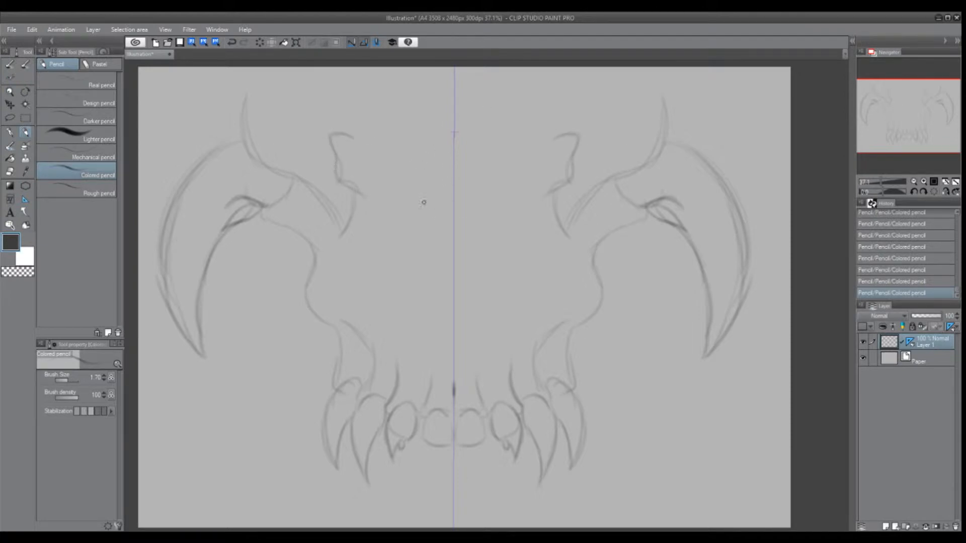
{"action": "mouse_move", "coordinate": [439, 231]}
{"action": "left_mouse_down"}
{"action": "mouse_move", "coordinate": [392, 194]}
{"action": "mouse_move", "coordinate": [416, 204]}
{"action": "left_mouse_up"}
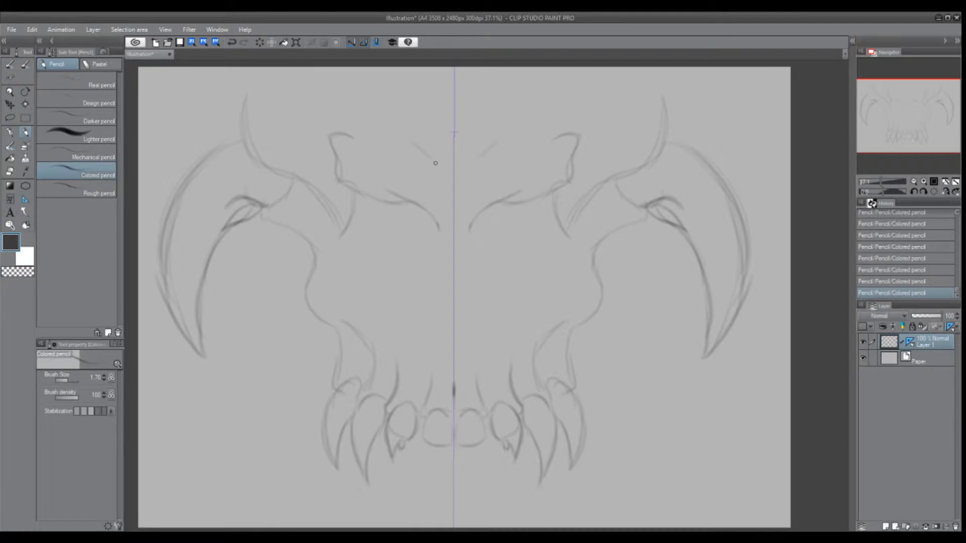
{"action": "mouse_move", "coordinate": [436, 163]}
{"action": "left_mouse_down"}
{"action": "mouse_move", "coordinate": [447, 182]}
{"action": "mouse_move", "coordinate": [441, 232]}
{"action": "left_mouse_up"}
{"action": "left_click_drag", "start_coordinate": [385, 135], "coordinate": [404, 139]}
{"action": "left_click_drag", "start_coordinate": [334, 123], "coordinate": [332, 147]}
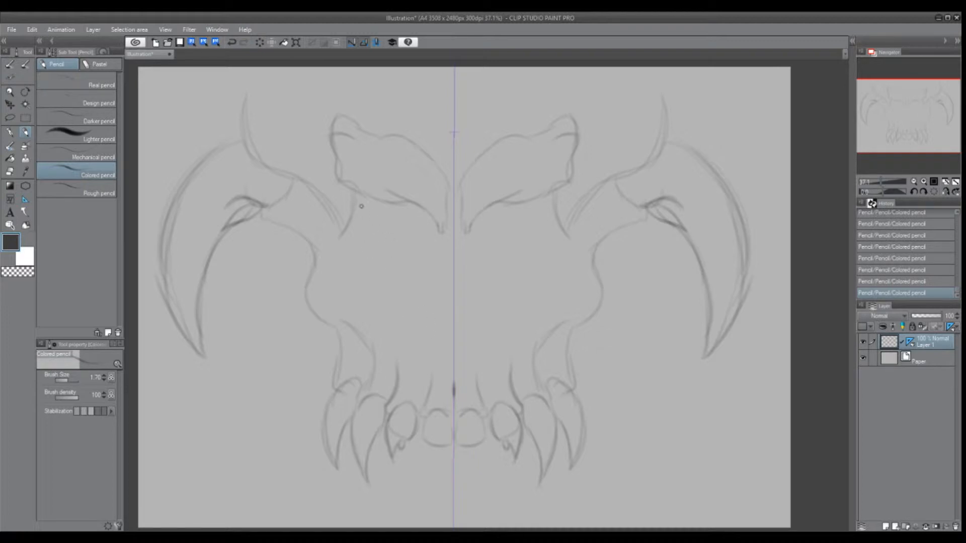
Step: Sketch the outer eye contours with notched cheekbone edges, and add the nose with nostrils on the center line
{"action": "mouse_move", "coordinate": [355, 201]}
{"action": "left_mouse_down"}
{"action": "mouse_move", "coordinate": [346, 219]}
{"action": "mouse_move", "coordinate": [367, 198]}
{"action": "mouse_move", "coordinate": [364, 239]}
{"action": "left_mouse_up"}
{"action": "mouse_move", "coordinate": [328, 227]}
{"action": "left_mouse_down"}
{"action": "mouse_move", "coordinate": [322, 257]}
{"action": "mouse_move", "coordinate": [353, 274]}
{"action": "left_mouse_up"}
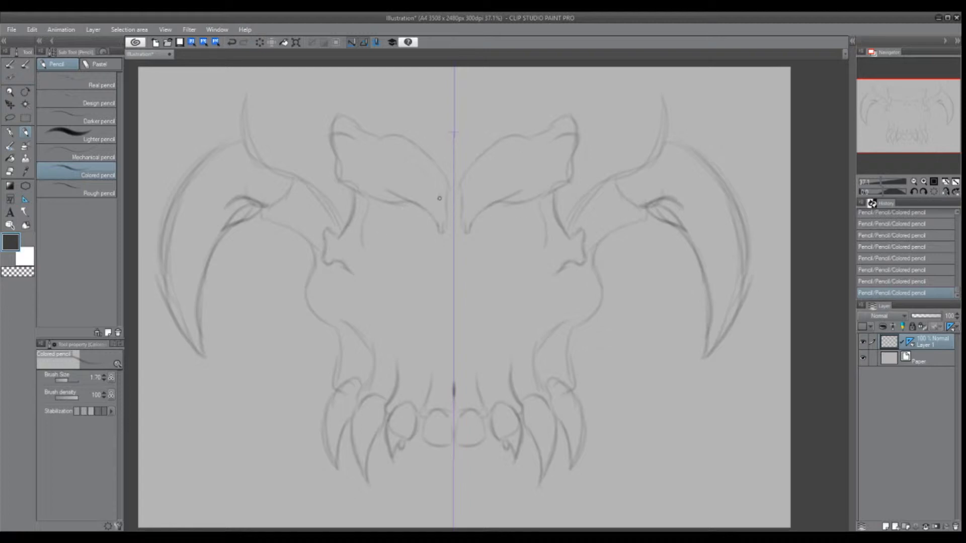
{"action": "left_click_drag", "start_coordinate": [447, 268], "coordinate": [428, 273]}
{"action": "mouse_move", "coordinate": [441, 291]}
{"action": "left_mouse_down"}
{"action": "mouse_move", "coordinate": [432, 298]}
{"action": "mouse_move", "coordinate": [440, 305]}
{"action": "left_mouse_up"}
{"action": "mouse_move", "coordinate": [448, 327]}
{"action": "left_mouse_down"}
{"action": "mouse_move", "coordinate": [430, 325]}
{"action": "mouse_move", "coordinate": [421, 308]}
{"action": "left_mouse_up"}
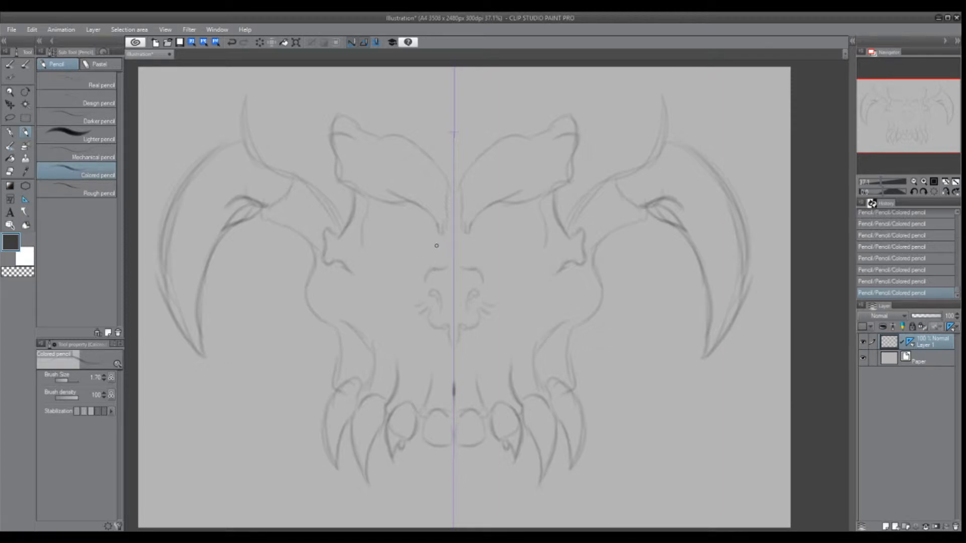
Step: Sketch the arched top of the muzzle and add wrinkles along the nose bridge and forehead
{"action": "left_click_drag", "start_coordinate": [439, 240], "coordinate": [389, 269]}
{"action": "left_click_drag", "start_coordinate": [451, 210], "coordinate": [462, 193]}
{"action": "left_click_drag", "start_coordinate": [454, 152], "coordinate": [473, 147]}
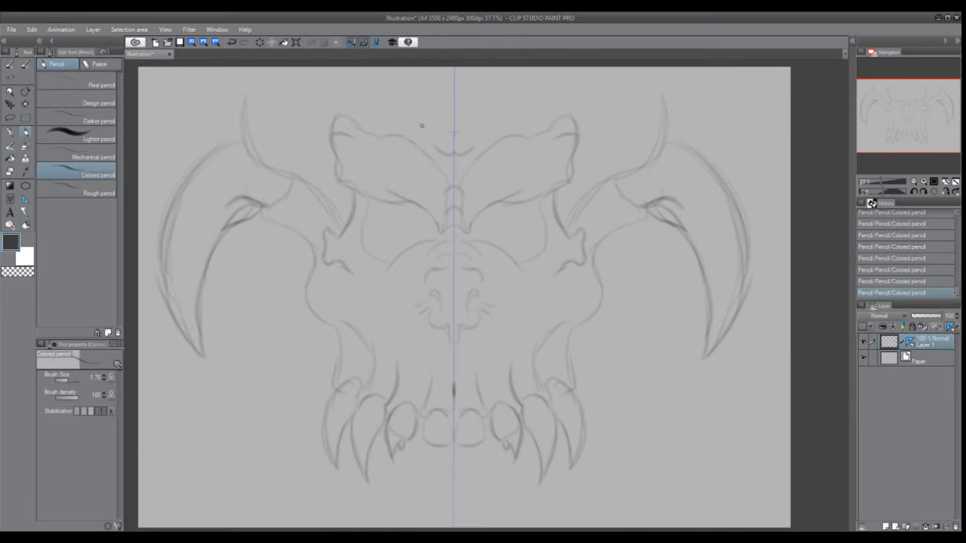
{"action": "left_click_drag", "start_coordinate": [385, 109], "coordinate": [425, 106]}
Step: Darken the outer eye contours and define the curved ridges running from the muzzle down to the teeth
{"action": "mouse_move", "coordinate": [369, 204]}
{"action": "left_mouse_down"}
{"action": "mouse_move", "coordinate": [364, 257]}
{"action": "mouse_move", "coordinate": [387, 264]}
{"action": "left_mouse_up"}
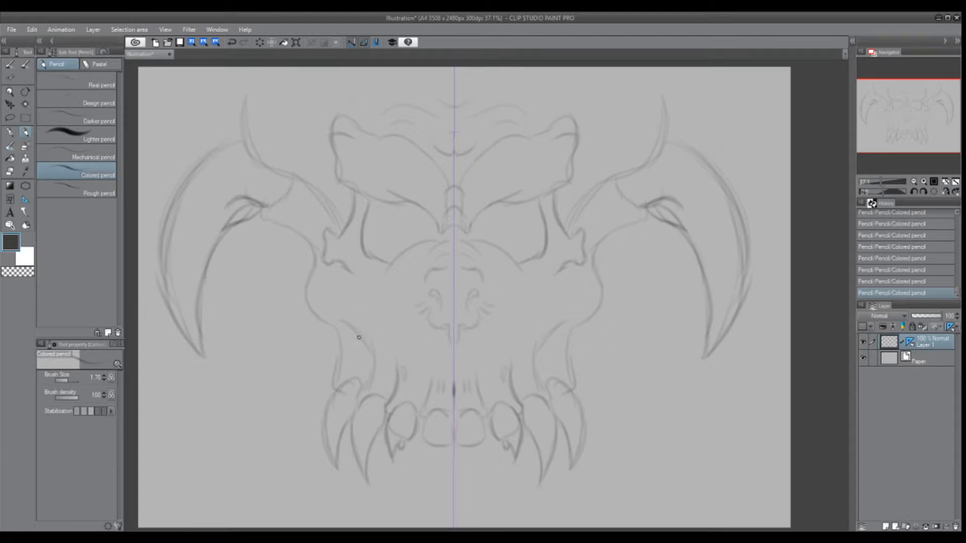
{"action": "left_click_drag", "start_coordinate": [341, 313], "coordinate": [377, 370]}
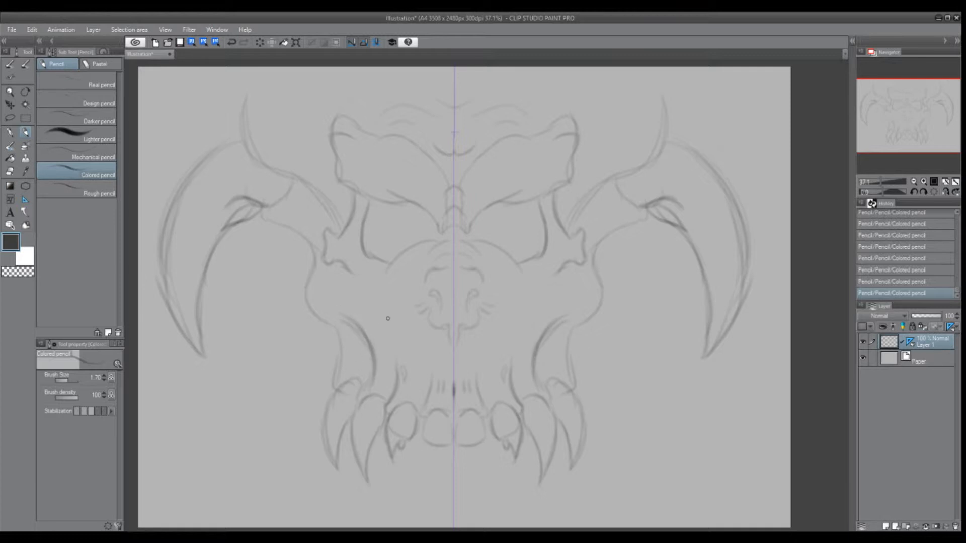
{"action": "left_click_drag", "start_coordinate": [381, 323], "coordinate": [396, 373]}
{"action": "left_click_drag", "start_coordinate": [425, 341], "coordinate": [435, 385]}
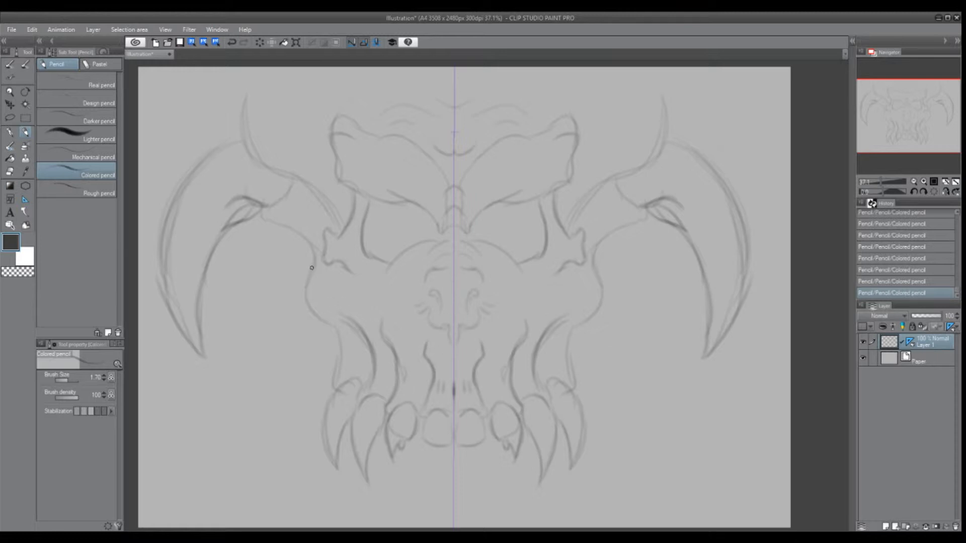
Step: Darken and refine the outer jaw outline and the two longer outer fangs
{"action": "mouse_move", "coordinate": [309, 276]}
{"action": "left_mouse_down"}
{"action": "mouse_move", "coordinate": [342, 385]}
{"action": "mouse_move", "coordinate": [320, 453]}
{"action": "left_mouse_up"}
{"action": "left_click_drag", "start_coordinate": [326, 412], "coordinate": [344, 482]}
{"action": "mouse_move", "coordinate": [375, 390]}
{"action": "left_mouse_down"}
{"action": "mouse_move", "coordinate": [357, 436]}
{"action": "mouse_move", "coordinate": [358, 409]}
{"action": "mouse_move", "coordinate": [368, 476]}
{"action": "left_mouse_up"}
{"action": "left_click_drag", "start_coordinate": [383, 423], "coordinate": [370, 455]}
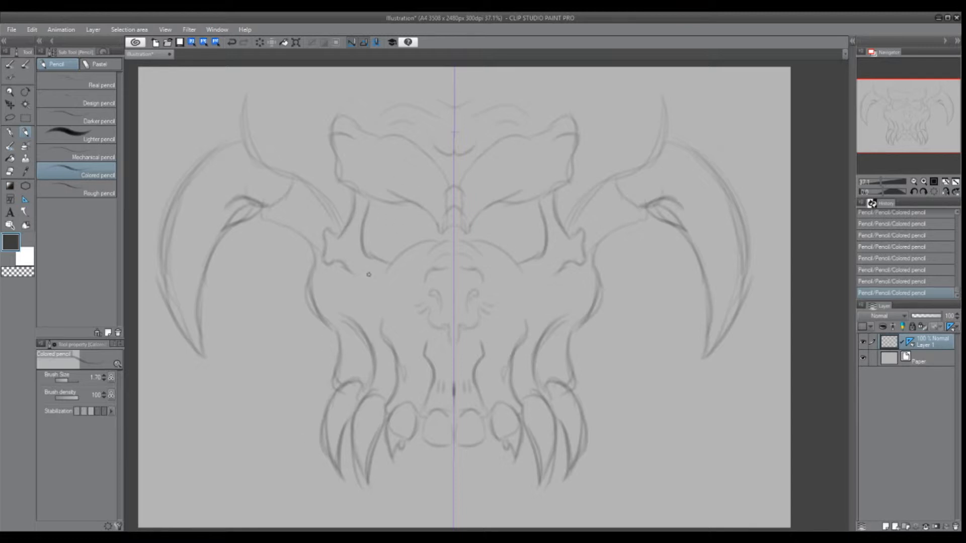
Step: Add jagged cheek creases beside the nose and lengthwise lines on the tusks, and darken the outer eye contours
{"action": "left_click_drag", "start_coordinate": [351, 276], "coordinate": [369, 288]}
{"action": "left_click_drag", "start_coordinate": [389, 304], "coordinate": [418, 315]}
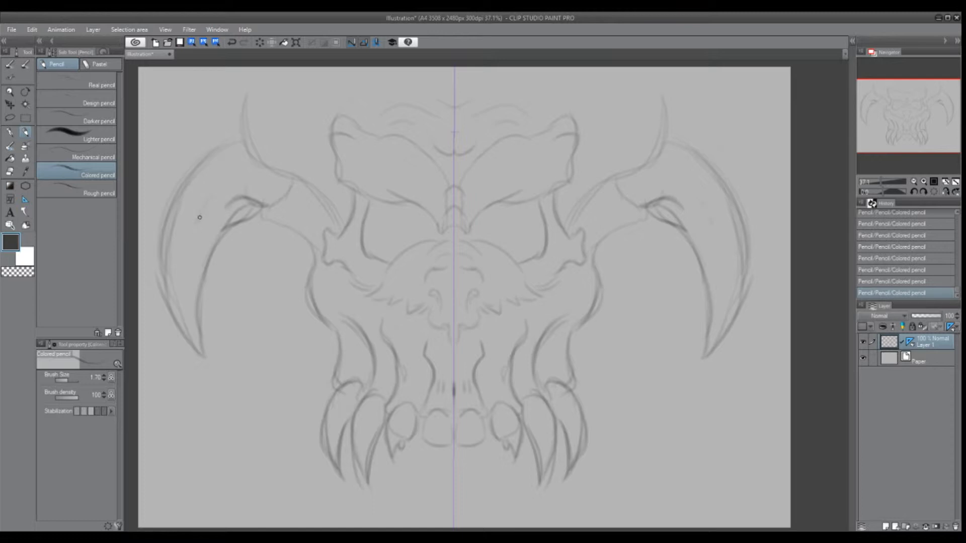
{"action": "left_click_drag", "start_coordinate": [200, 353], "coordinate": [188, 264]}
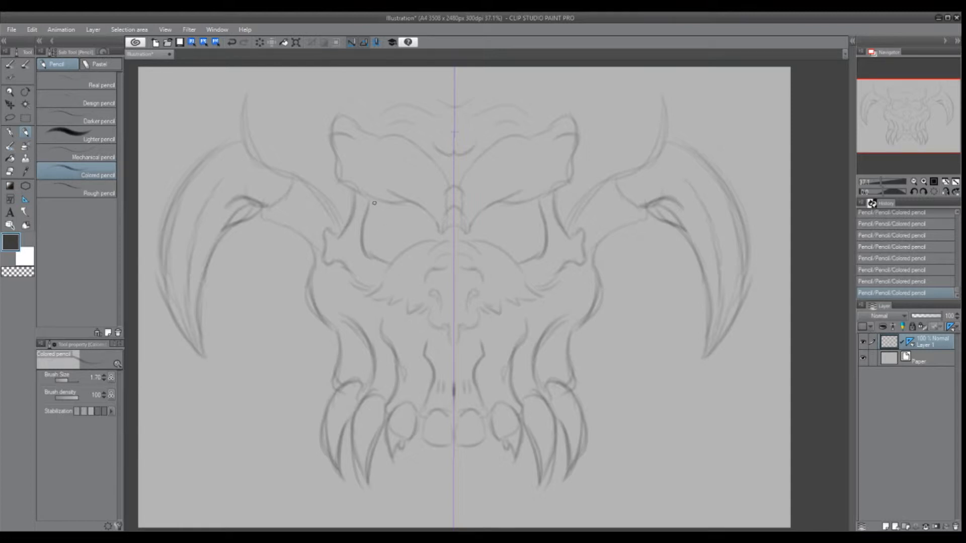
{"action": "mouse_move", "coordinate": [368, 200]}
{"action": "left_mouse_down"}
{"action": "mouse_move", "coordinate": [366, 257]}
{"action": "mouse_move", "coordinate": [387, 260]}
{"action": "mouse_move", "coordinate": [364, 243]}
{"action": "left_mouse_up"}
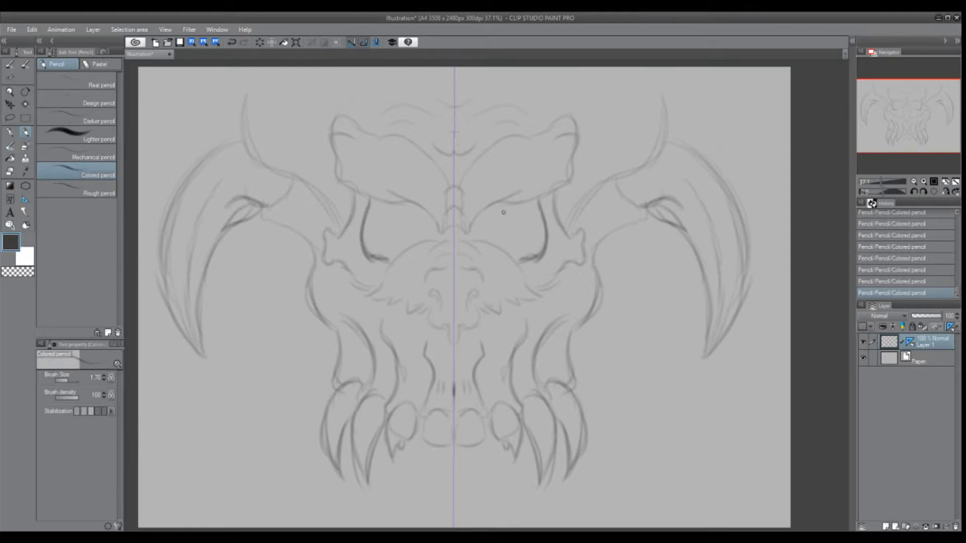
Step: Darken the upper and lower eye contours and the small arched wrinkles on the nose bridge
{"action": "left_click_drag", "start_coordinate": [440, 235], "coordinate": [396, 251]}
{"action": "mouse_move", "coordinate": [367, 196]}
{"action": "left_mouse_down"}
{"action": "mouse_move", "coordinate": [427, 208]}
{"action": "mouse_move", "coordinate": [434, 239]}
{"action": "mouse_move", "coordinate": [449, 228]}
{"action": "mouse_move", "coordinate": [447, 210]}
{"action": "mouse_move", "coordinate": [443, 220]}
{"action": "left_mouse_up"}
{"action": "left_click_drag", "start_coordinate": [454, 186], "coordinate": [446, 194]}
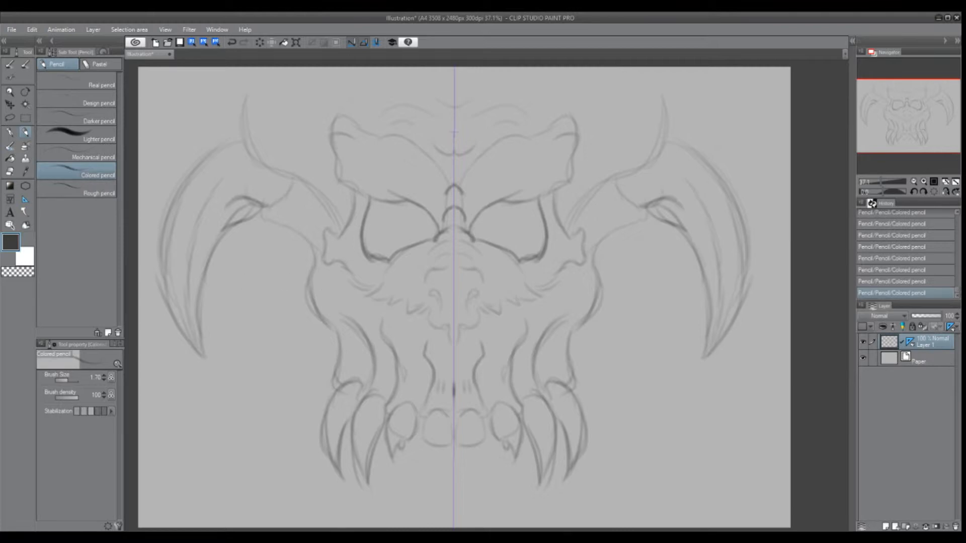
{"action": "key", "text": "g"}
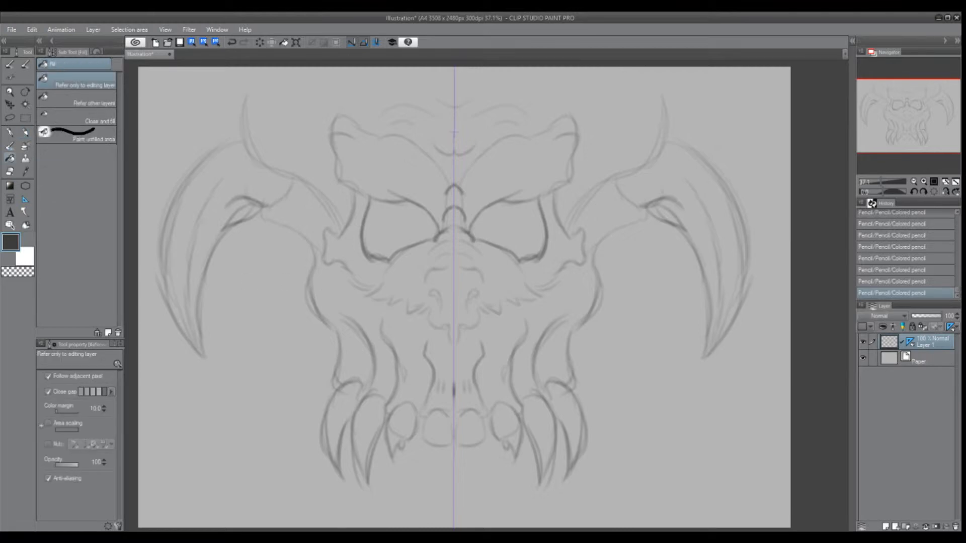
{"action": "left_click", "coordinate": [400, 228]}
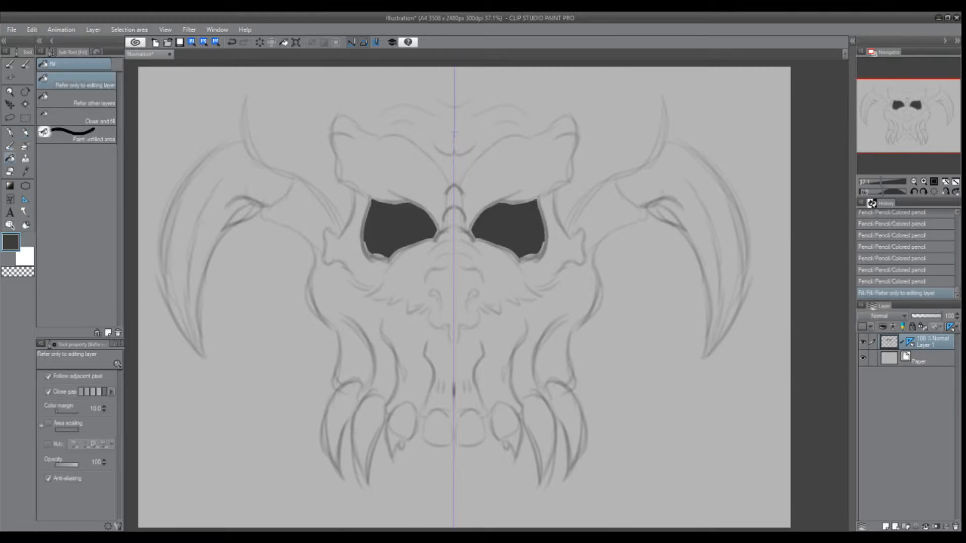
{"action": "key", "text": "ctrl+z"}
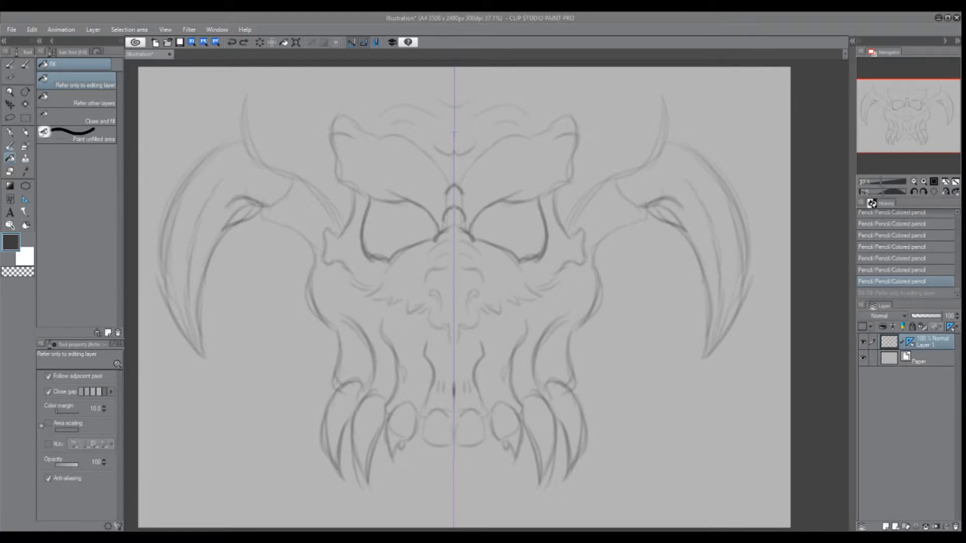
Step: Fill both eye sockets with a medium gray
{"action": "key", "text": "Return"}
{"action": "left_click", "coordinate": [401, 228]}
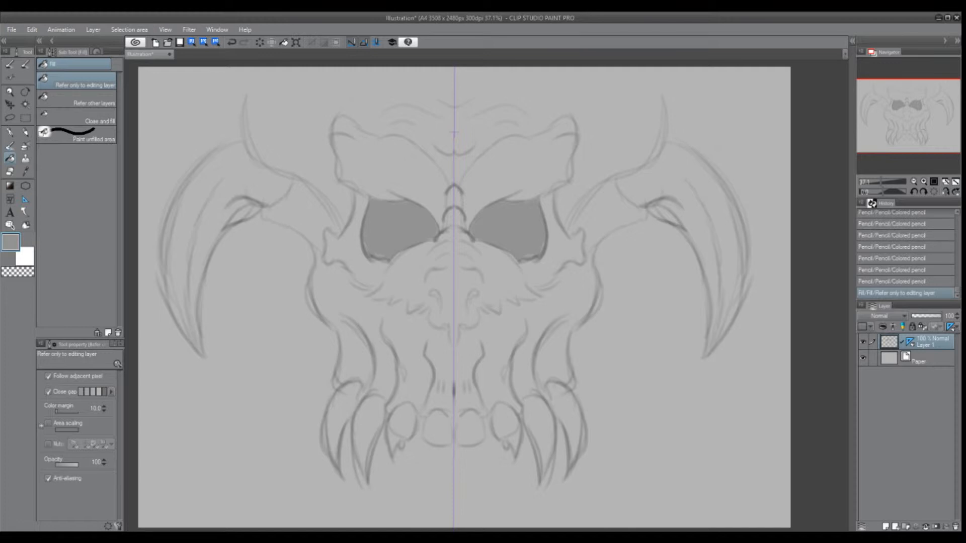
{"action": "left_click", "coordinate": [438, 308]}
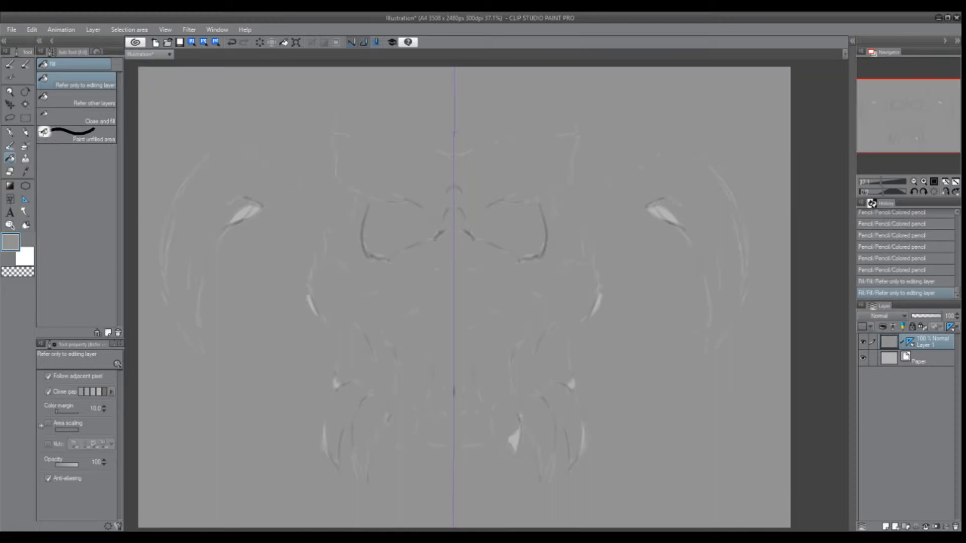
{"action": "key", "text": "ctrl+z"}
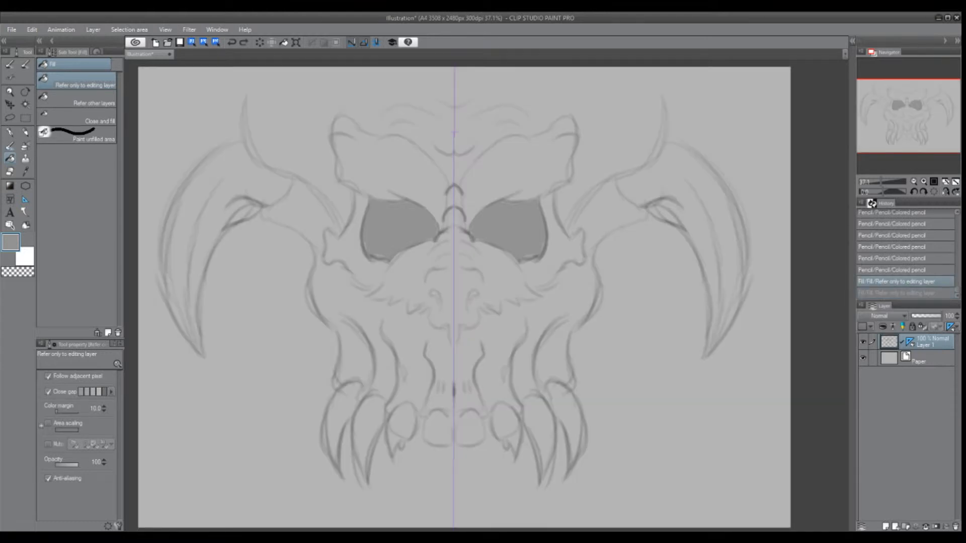
Step: Outline both nostrils with the colored pencil and fill them with the same medium gray as the eyes
{"action": "key", "text": "p"}
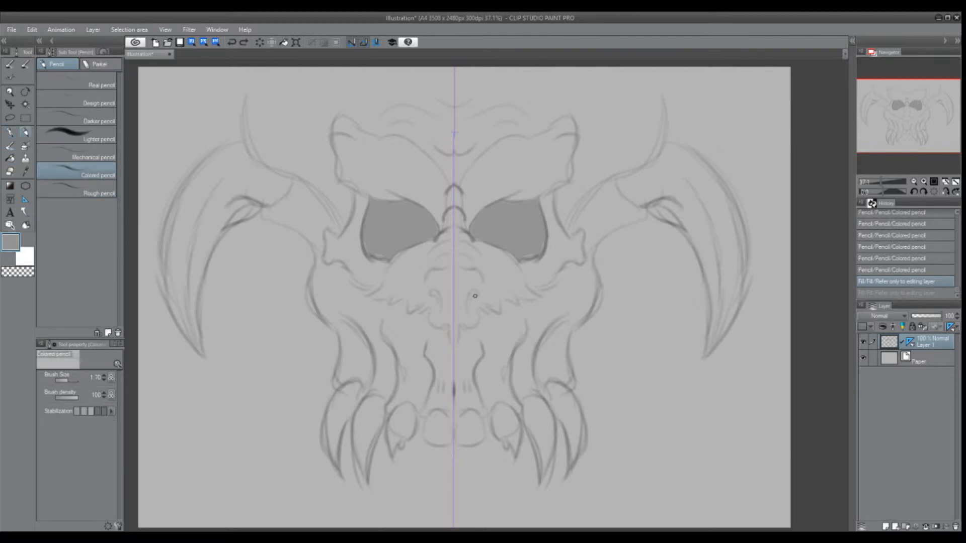
{"action": "left_click_drag", "start_coordinate": [474, 295], "coordinate": [468, 299]}
{"action": "left_click_drag", "start_coordinate": [469, 297], "coordinate": [475, 295]}
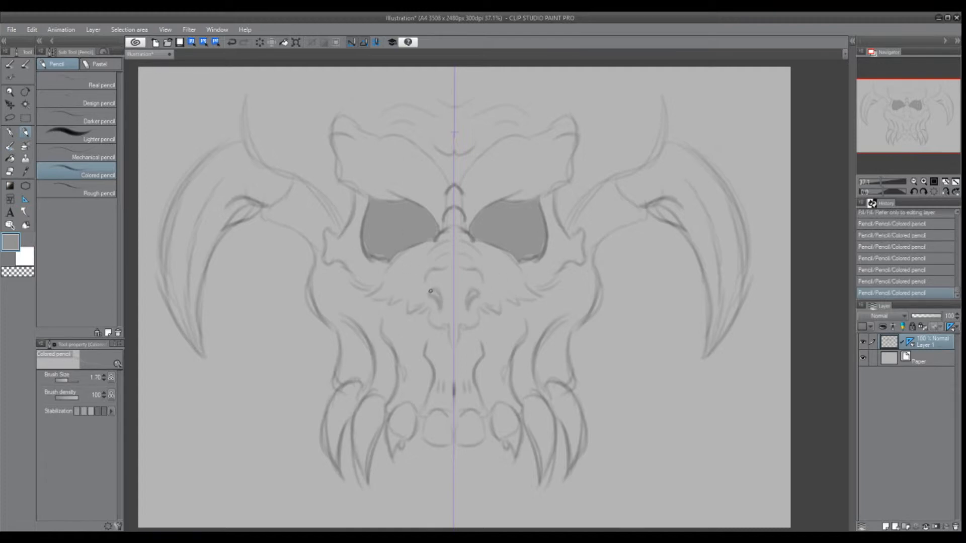
{"action": "left_click_drag", "start_coordinate": [438, 299], "coordinate": [440, 306]}
{"action": "key", "text": "g"}
{"action": "left_click", "coordinate": [435, 296]}
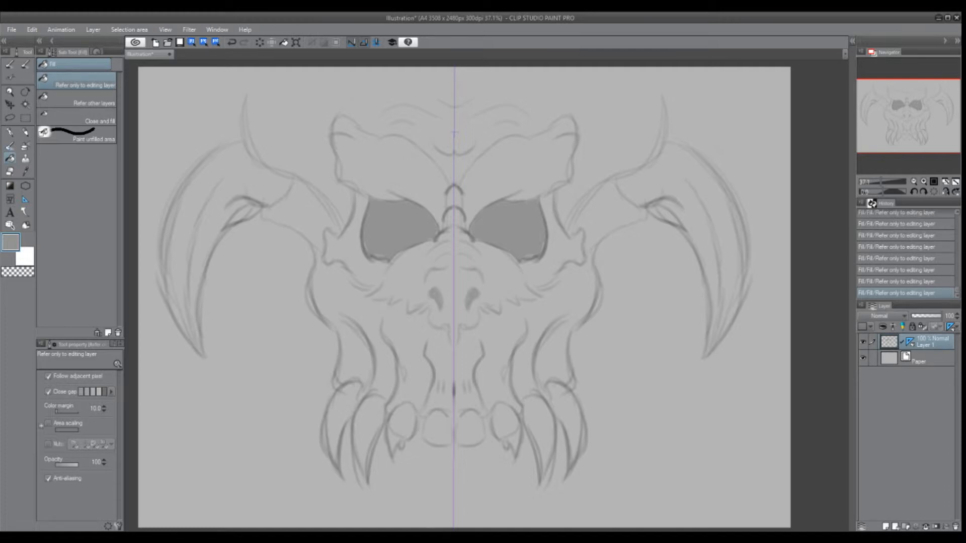
Step: Extend the front teeth into pointed fangs, and disable the symmetrical ruler to rework the small fang right of the center pair
{"action": "key", "text": "p"}
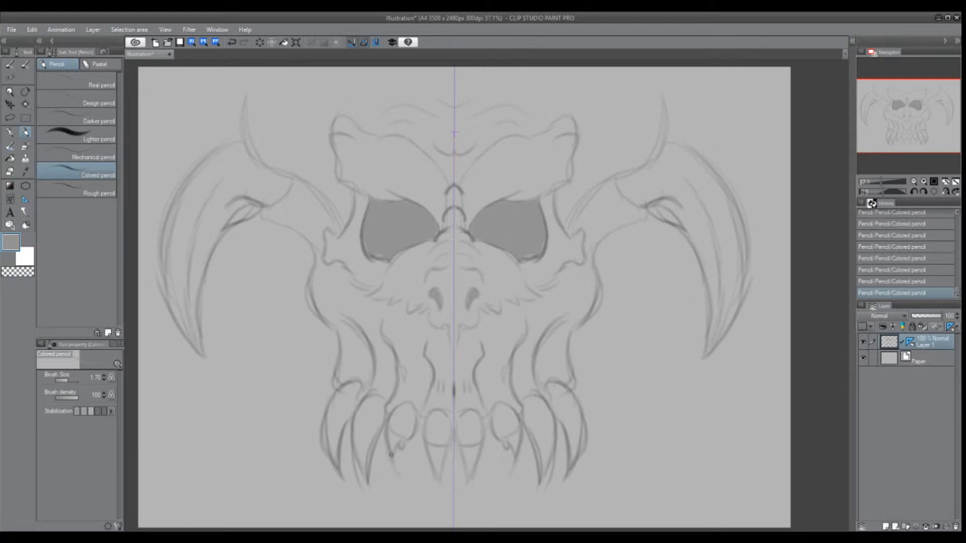
{"action": "left_click_drag", "start_coordinate": [395, 455], "coordinate": [398, 471]}
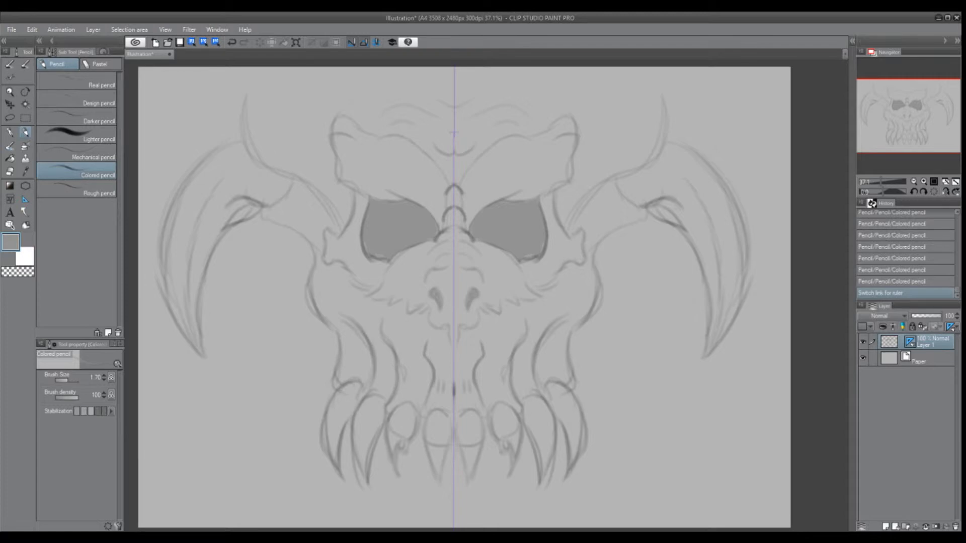
{"action": "left_click", "coordinate": [910, 342], "text": "shift"}
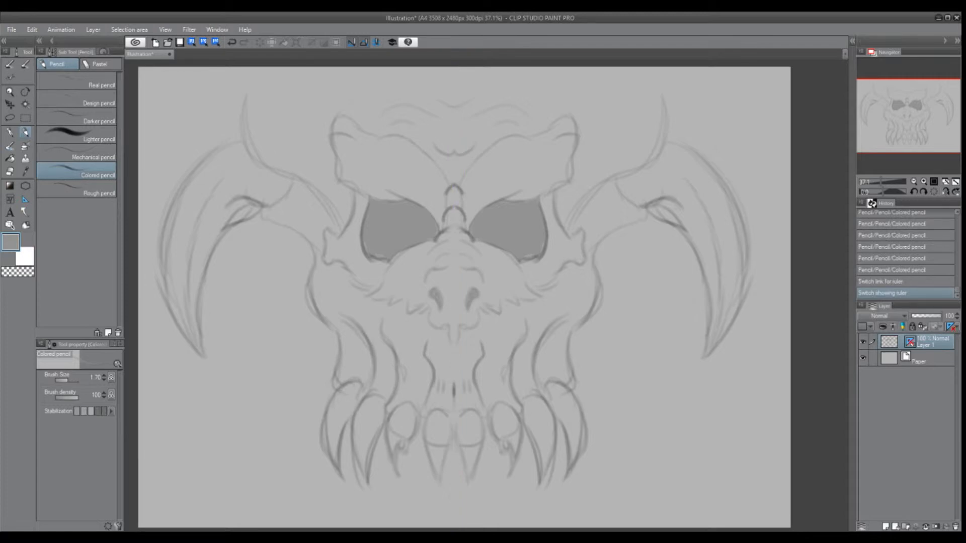
{"action": "left_click_drag", "start_coordinate": [493, 437], "coordinate": [500, 477]}
{"action": "mouse_move", "coordinate": [502, 447]}
{"action": "left_mouse_down"}
{"action": "mouse_move", "coordinate": [502, 462]}
{"action": "mouse_move", "coordinate": [513, 458]}
{"action": "mouse_move", "coordinate": [500, 480]}
{"action": "mouse_move", "coordinate": [510, 476]}
{"action": "left_mouse_up"}
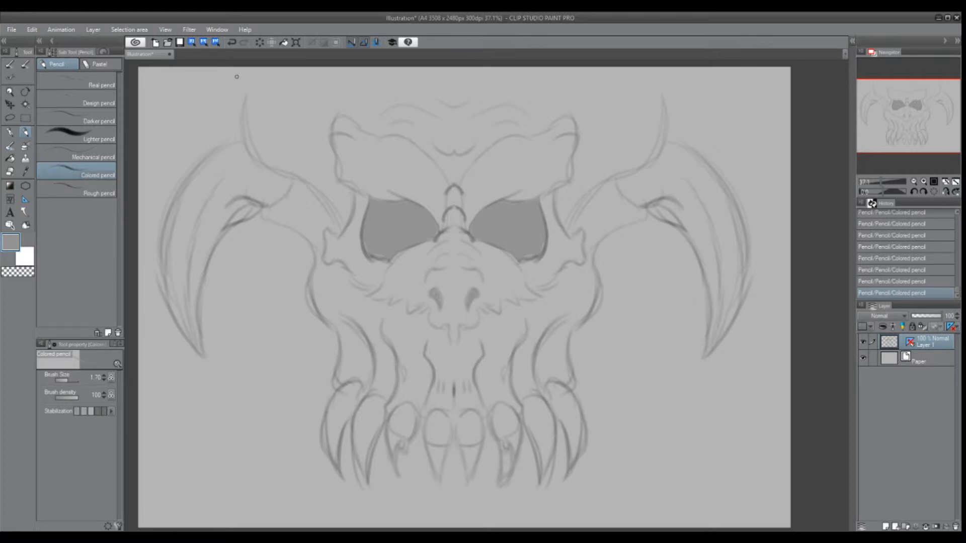
Step: Sketch curved horn strokes above both tusks and turn the symmetrical ruler back on
{"action": "left_click_drag", "start_coordinate": [236, 75], "coordinate": [262, 120]}
{"action": "left_click", "coordinate": [909, 342], "text": "shift"}
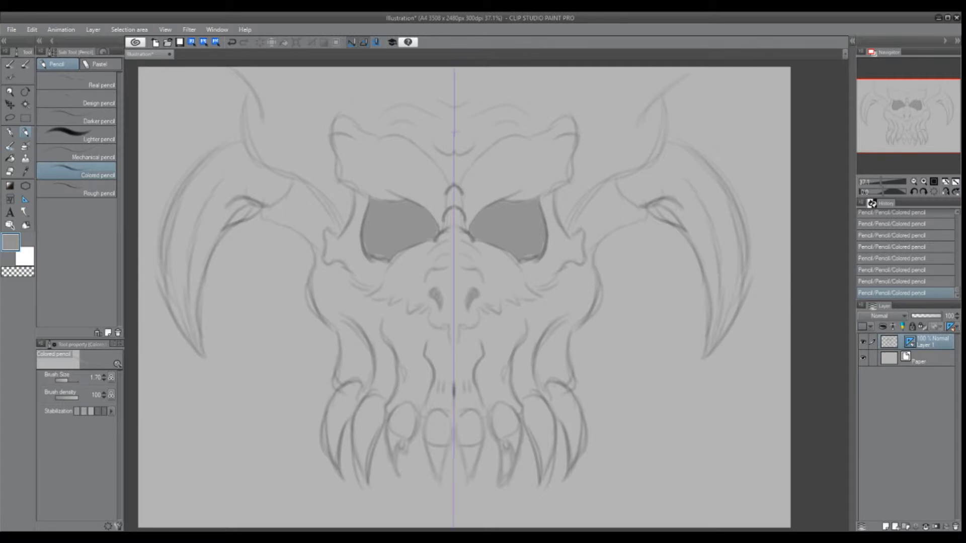
{"action": "left_click", "coordinate": [901, 342]}
{"action": "left_click_drag", "start_coordinate": [699, 77], "coordinate": [636, 120]}
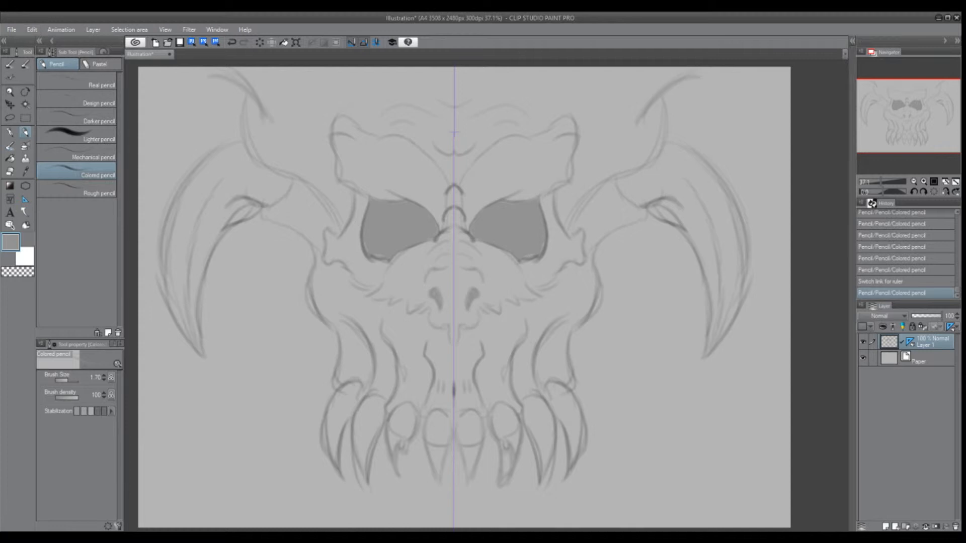
Step: Scale the whole drawing down proportionally to 77%, making room above the head
{"action": "key", "text": "ctrl+t"}
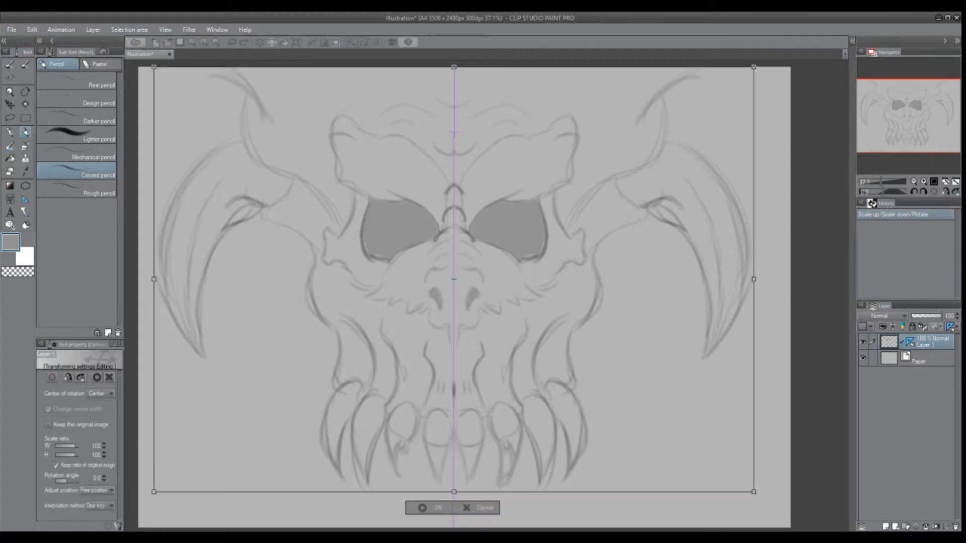
{"action": "left_click_drag", "start_coordinate": [454, 67], "coordinate": [453, 166]}
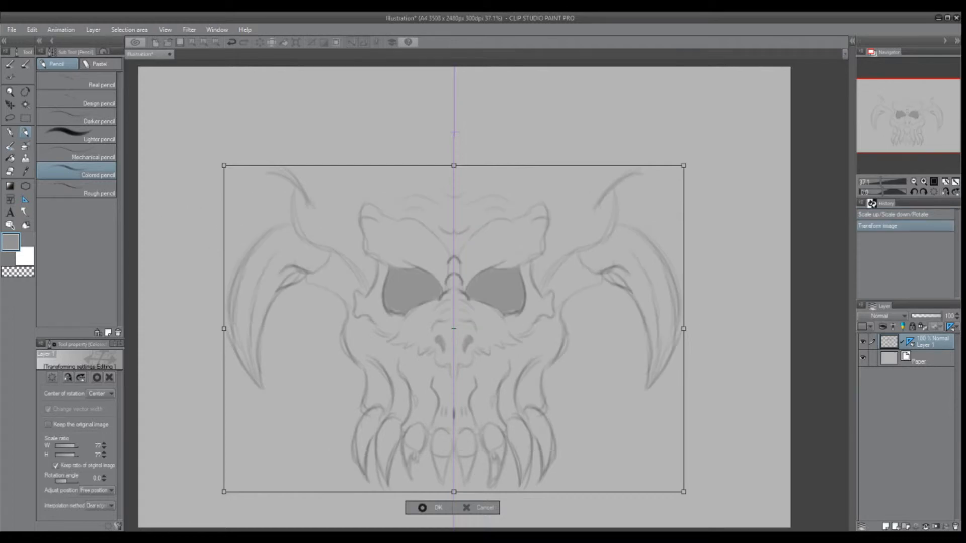
{"action": "left_click", "coordinate": [443, 509]}
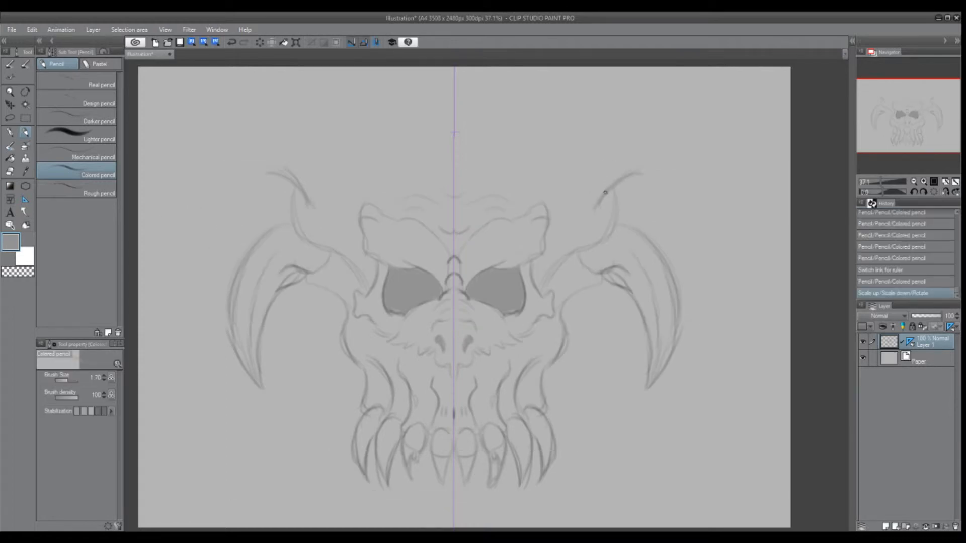
Step: Sketch two large upward-curving horns with rounded bases above the tusks
{"action": "mouse_move", "coordinate": [605, 192]}
{"action": "left_mouse_down"}
{"action": "mouse_move", "coordinate": [644, 174]}
{"action": "mouse_move", "coordinate": [597, 206]}
{"action": "left_mouse_up"}
{"action": "mouse_move", "coordinate": [248, 80]}
{"action": "left_mouse_down"}
{"action": "mouse_move", "coordinate": [247, 144]}
{"action": "mouse_move", "coordinate": [259, 171]}
{"action": "left_mouse_up"}
{"action": "mouse_move", "coordinate": [267, 76]}
{"action": "left_mouse_down"}
{"action": "mouse_move", "coordinate": [272, 102]}
{"action": "mouse_move", "coordinate": [353, 166]}
{"action": "left_mouse_up"}
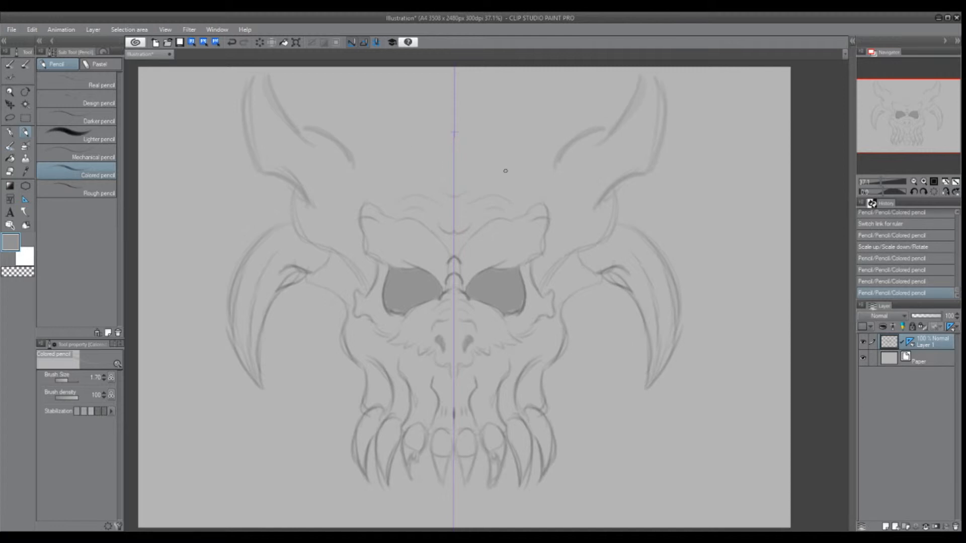
{"action": "mouse_move", "coordinate": [310, 203]}
{"action": "left_mouse_down"}
{"action": "mouse_move", "coordinate": [352, 181]}
{"action": "mouse_move", "coordinate": [354, 163]}
{"action": "left_mouse_up"}
{"action": "left_click_drag", "start_coordinate": [322, 130], "coordinate": [353, 163]}
Step: Sketch the bumpy top of the skull between the horns, with a central arch and two small pointed horns
{"action": "left_click_drag", "start_coordinate": [342, 138], "coordinate": [383, 137]}
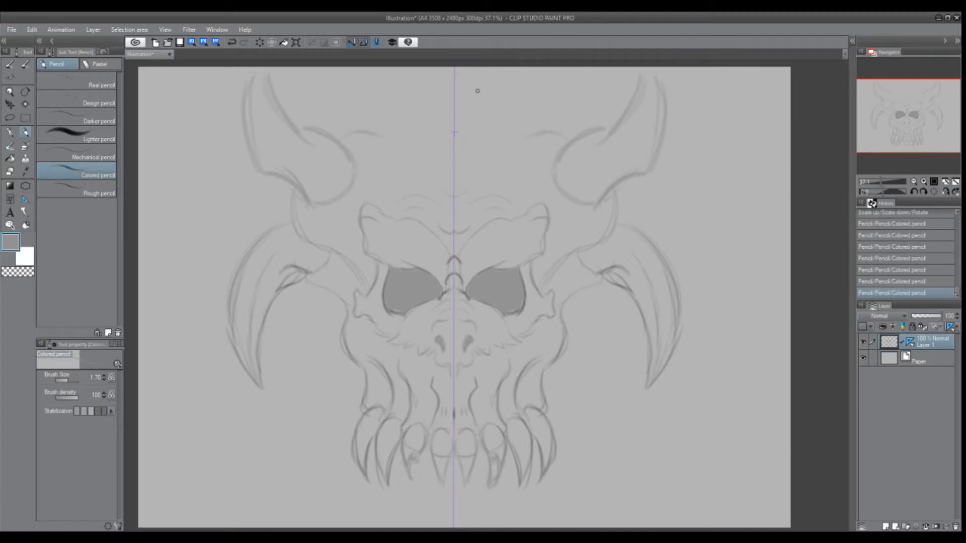
{"action": "mouse_move", "coordinate": [450, 133]}
{"action": "left_mouse_down"}
{"action": "mouse_move", "coordinate": [429, 122]}
{"action": "mouse_move", "coordinate": [386, 145]}
{"action": "mouse_move", "coordinate": [408, 120]}
{"action": "mouse_move", "coordinate": [381, 128]}
{"action": "left_mouse_up"}
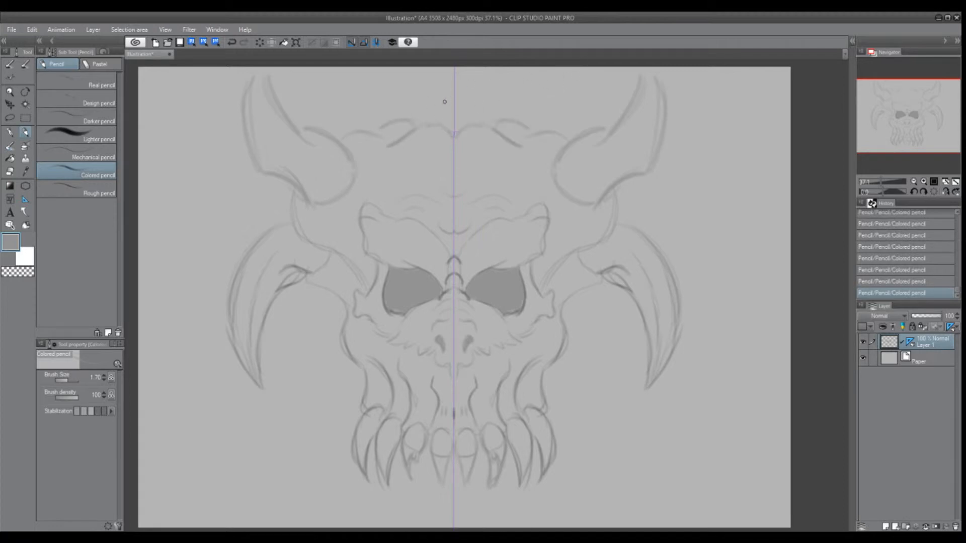
{"action": "left_click_drag", "start_coordinate": [438, 104], "coordinate": [479, 109]}
{"action": "mouse_move", "coordinate": [362, 85]}
{"action": "left_mouse_down"}
{"action": "mouse_move", "coordinate": [360, 125]}
{"action": "mouse_move", "coordinate": [365, 81]}
{"action": "mouse_move", "coordinate": [384, 113]}
{"action": "left_mouse_up"}
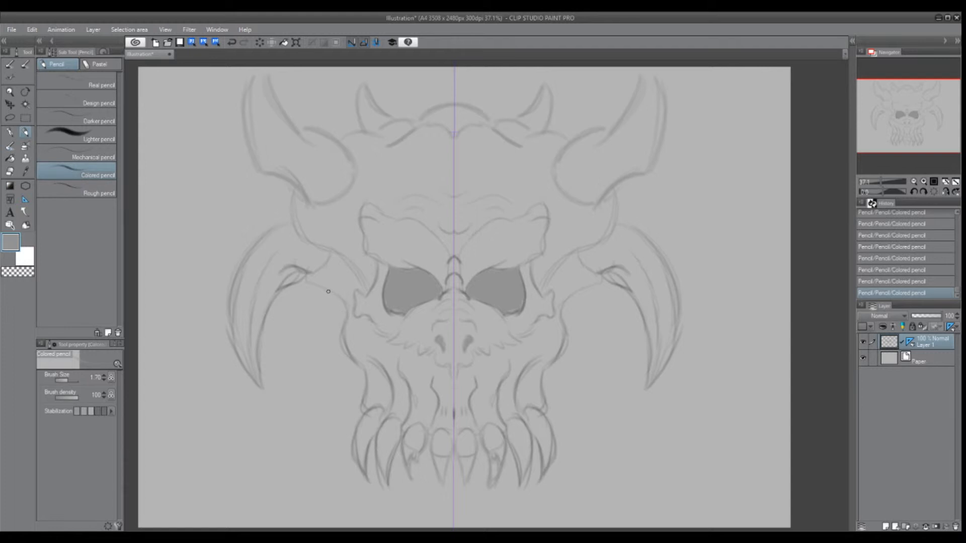
Step: Rework the contour joining each tusk to the jaw and set the drawing color to black
{"action": "mouse_move", "coordinate": [306, 285]}
{"action": "left_mouse_down"}
{"action": "mouse_move", "coordinate": [342, 302]}
{"action": "mouse_move", "coordinate": [327, 291]}
{"action": "mouse_move", "coordinate": [324, 265]}
{"action": "mouse_move", "coordinate": [327, 294]}
{"action": "mouse_move", "coordinate": [344, 300]}
{"action": "mouse_move", "coordinate": [343, 323]}
{"action": "mouse_move", "coordinate": [341, 300]}
{"action": "mouse_move", "coordinate": [313, 292]}
{"action": "left_mouse_up"}
{"action": "key", "text": "ctrl+z"}
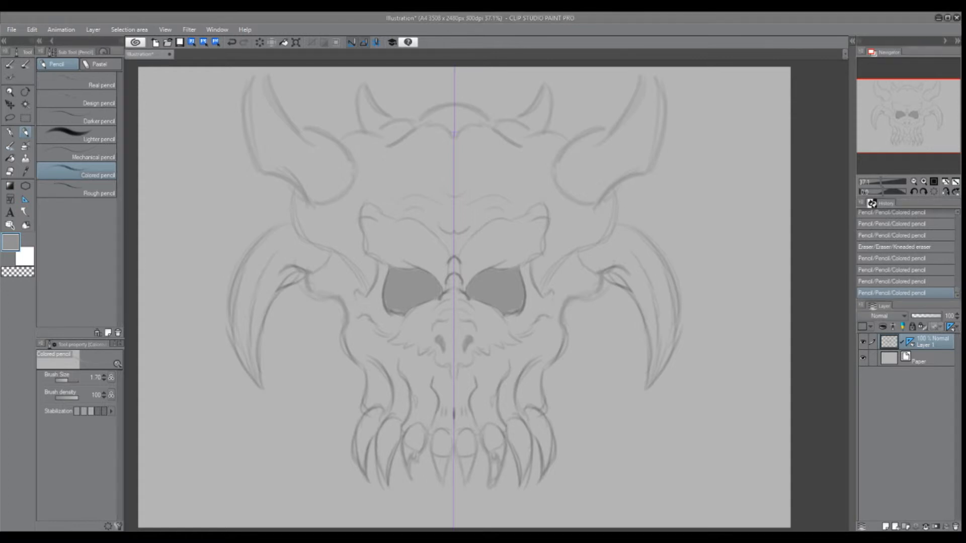
{"action": "left_click", "coordinate": [499, 204]}
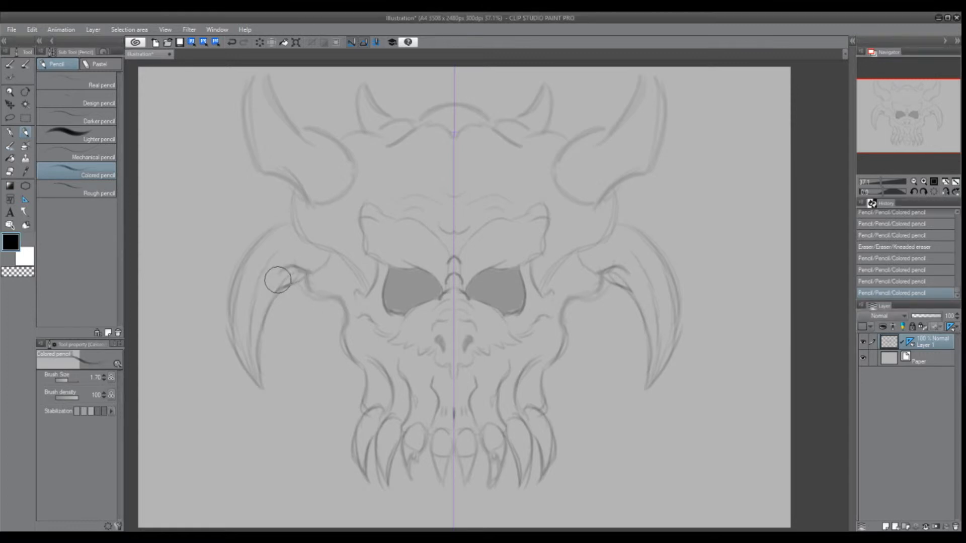
Step: Clean up the tusk roots and darken the tusks' inner edges, tips and lengthwise lines
{"action": "mouse_move", "coordinate": [293, 272]}
{"action": "left_mouse_down"}
{"action": "mouse_move", "coordinate": [314, 267]}
{"action": "mouse_move", "coordinate": [283, 289]}
{"action": "mouse_move", "coordinate": [265, 319]}
{"action": "left_mouse_up"}
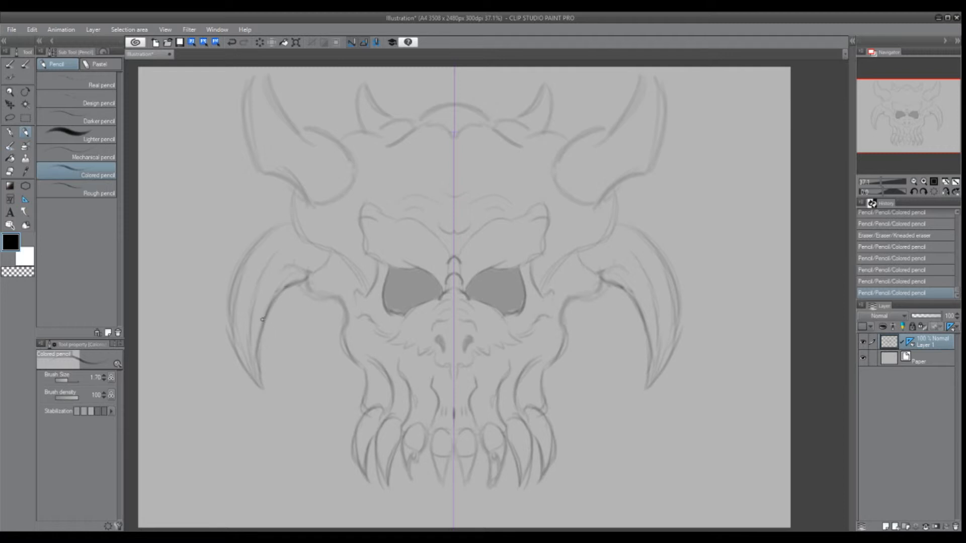
{"action": "left_click_drag", "start_coordinate": [262, 322], "coordinate": [261, 390]}
{"action": "mouse_move", "coordinate": [254, 339]}
{"action": "left_mouse_down"}
{"action": "mouse_move", "coordinate": [261, 389]}
{"action": "mouse_move", "coordinate": [251, 375]}
{"action": "left_mouse_up"}
{"action": "left_click_drag", "start_coordinate": [246, 309], "coordinate": [249, 350]}
{"action": "left_click_drag", "start_coordinate": [255, 290], "coordinate": [249, 314]}
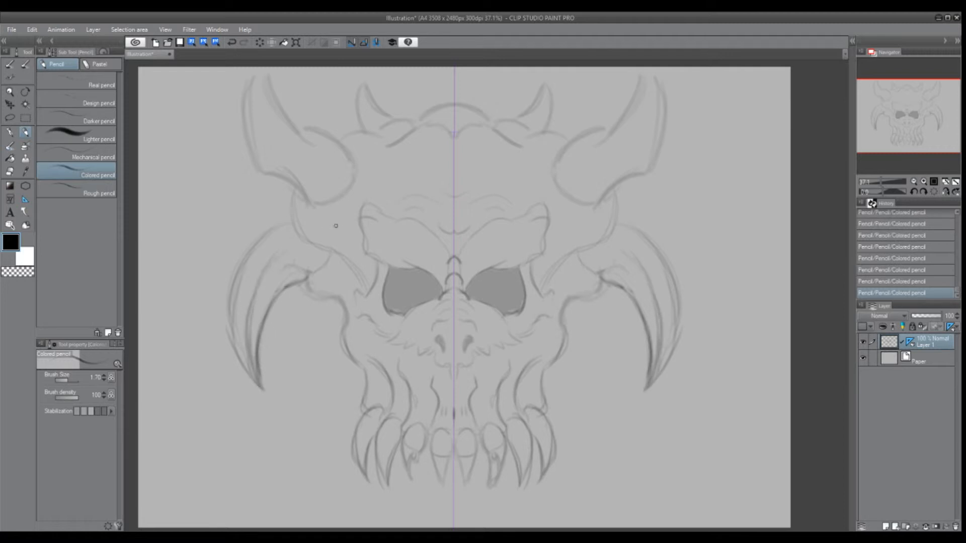
Step: Add shading lines inside the large and small horns and crease lines at the temples
{"action": "mouse_move", "coordinate": [260, 78]}
{"action": "left_mouse_down"}
{"action": "mouse_move", "coordinate": [257, 123]}
{"action": "mouse_move", "coordinate": [271, 157]}
{"action": "mouse_move", "coordinate": [308, 199]}
{"action": "left_mouse_up"}
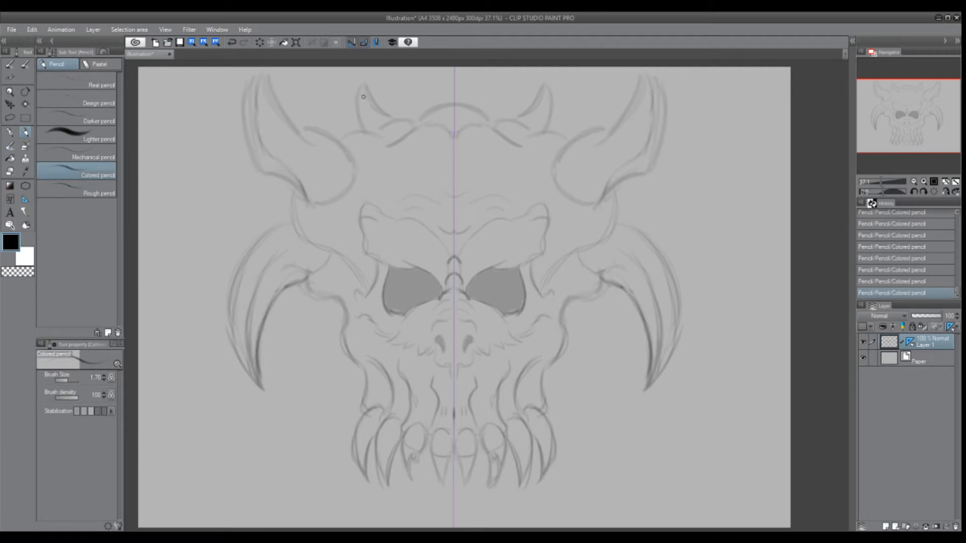
{"action": "left_click_drag", "start_coordinate": [363, 97], "coordinate": [366, 115]}
{"action": "left_click_drag", "start_coordinate": [381, 171], "coordinate": [375, 186]}
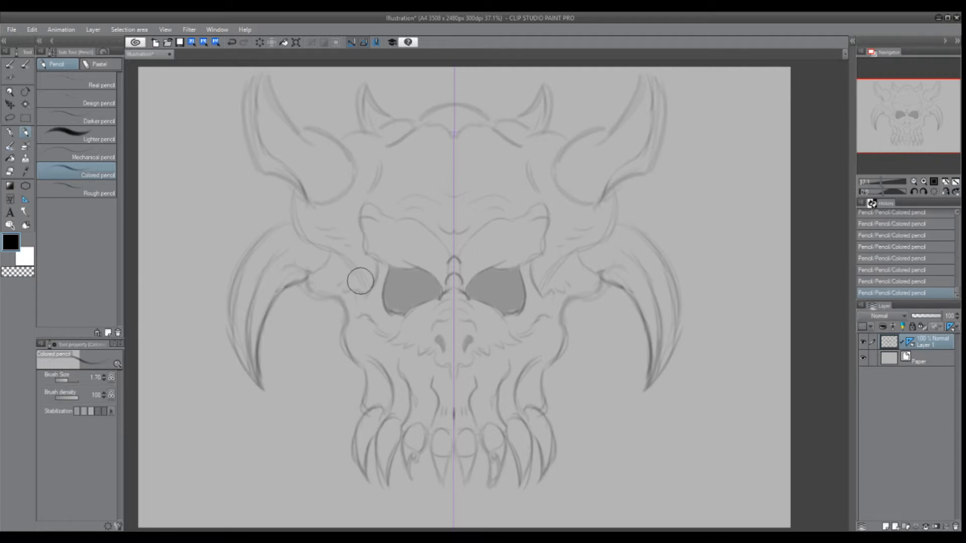
Step: Erase stray lines beside the eyes, and redraw the jagged cheekbones and muzzle edge in darker strokes
{"action": "mouse_move", "coordinate": [353, 269]}
{"action": "left_mouse_down"}
{"action": "mouse_move", "coordinate": [357, 261]}
{"action": "mouse_move", "coordinate": [352, 272]}
{"action": "left_mouse_up"}
{"action": "left_click_drag", "start_coordinate": [354, 294], "coordinate": [357, 310]}
{"action": "mouse_move", "coordinate": [355, 299]}
{"action": "left_mouse_down"}
{"action": "mouse_move", "coordinate": [358, 316]}
{"action": "mouse_move", "coordinate": [368, 316]}
{"action": "mouse_move", "coordinate": [378, 273]}
{"action": "left_mouse_up"}
{"action": "left_click_drag", "start_coordinate": [369, 316], "coordinate": [395, 336]}
{"action": "mouse_move", "coordinate": [434, 300]}
{"action": "left_mouse_down"}
{"action": "mouse_move", "coordinate": [410, 310]}
{"action": "mouse_move", "coordinate": [383, 342]}
{"action": "mouse_move", "coordinate": [401, 361]}
{"action": "left_mouse_up"}
{"action": "mouse_move", "coordinate": [414, 348]}
{"action": "left_mouse_down"}
{"action": "mouse_move", "coordinate": [450, 356]}
{"action": "mouse_move", "coordinate": [437, 366]}
{"action": "mouse_move", "coordinate": [453, 383]}
{"action": "mouse_move", "coordinate": [431, 355]}
{"action": "left_mouse_up"}
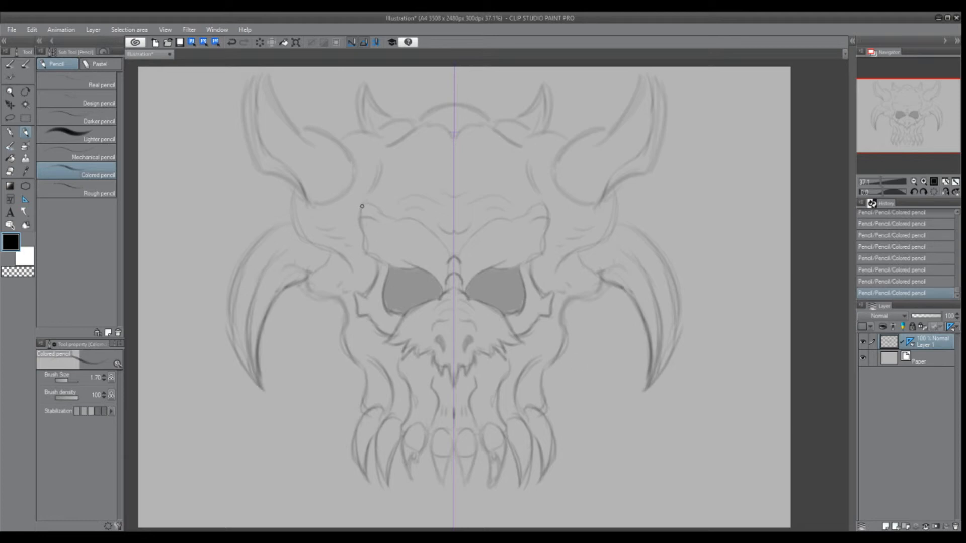
Step: Darken the full outline of the brow ridges above the eyes, down to the nose bridge
{"action": "mouse_move", "coordinate": [361, 205]}
{"action": "left_mouse_down"}
{"action": "mouse_move", "coordinate": [365, 231]}
{"action": "mouse_move", "coordinate": [359, 224]}
{"action": "mouse_move", "coordinate": [381, 247]}
{"action": "mouse_move", "coordinate": [363, 241]}
{"action": "mouse_move", "coordinate": [445, 276]}
{"action": "left_mouse_up"}
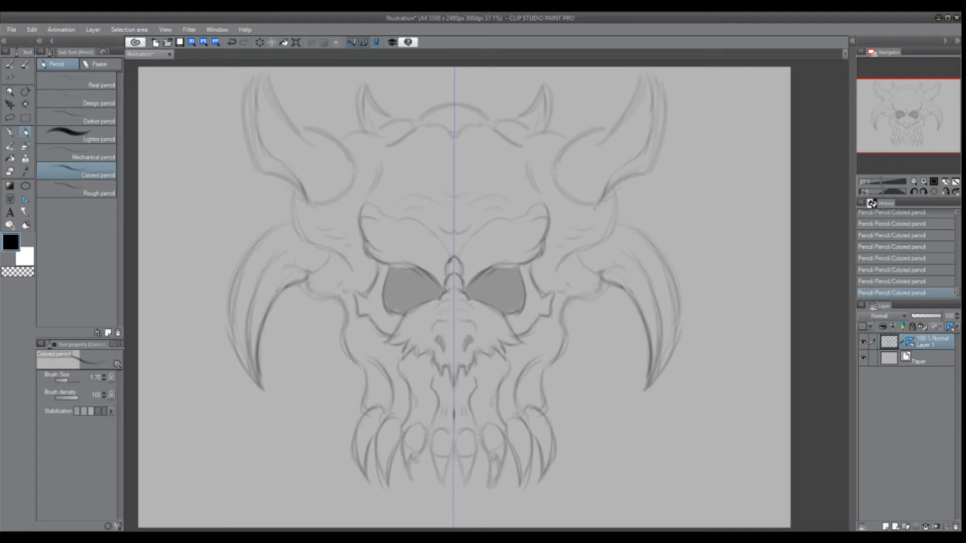
{"action": "mouse_move", "coordinate": [441, 239]}
{"action": "left_mouse_down"}
{"action": "mouse_move", "coordinate": [374, 200]}
{"action": "mouse_move", "coordinate": [360, 213]}
{"action": "left_mouse_up"}
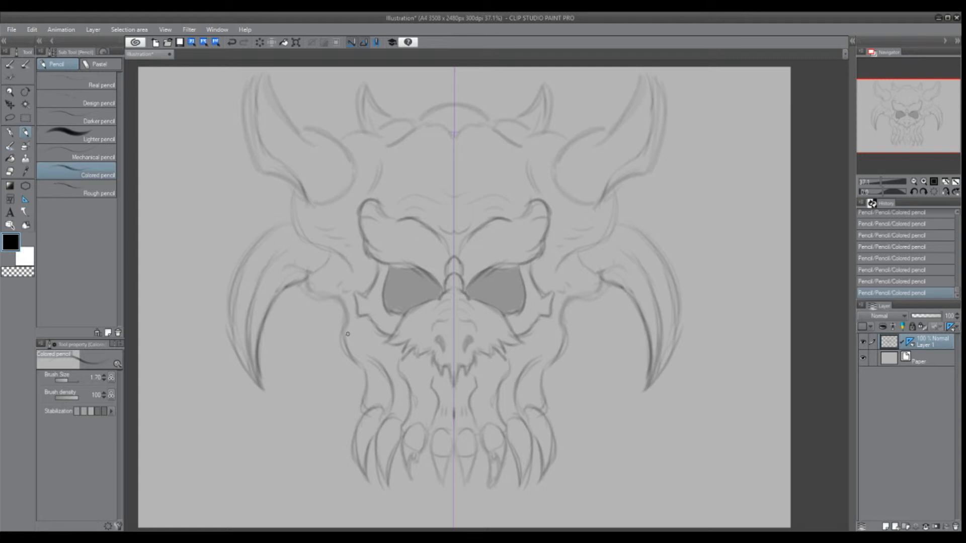
Step: Darken the outer jaw contour from the tusk roots to the outer fangs, along with the curved ridge inside it
{"action": "mouse_move", "coordinate": [345, 326]}
{"action": "left_mouse_down"}
{"action": "mouse_move", "coordinate": [369, 378]}
{"action": "mouse_move", "coordinate": [369, 403]}
{"action": "left_mouse_up"}
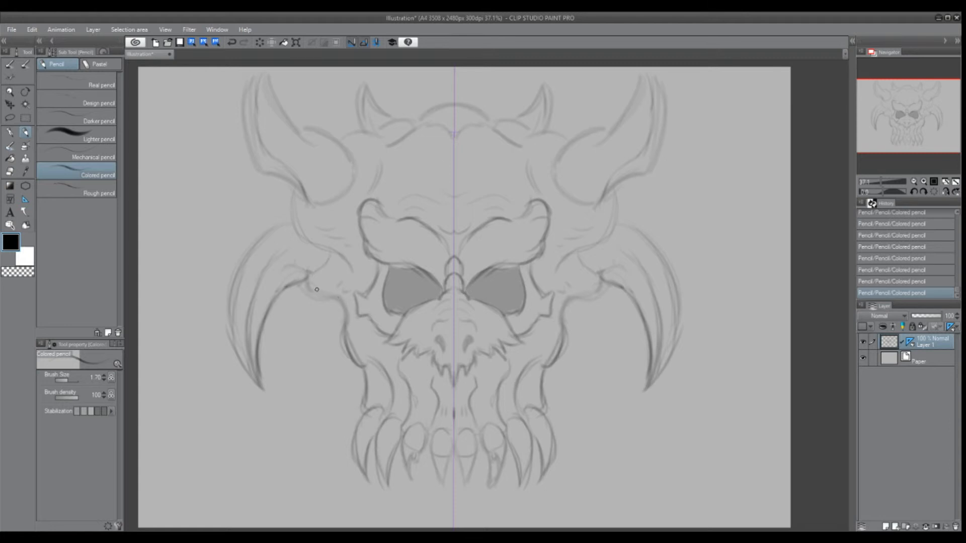
{"action": "mouse_move", "coordinate": [316, 289]}
{"action": "left_mouse_down"}
{"action": "mouse_move", "coordinate": [354, 306]}
{"action": "mouse_move", "coordinate": [330, 294]}
{"action": "mouse_move", "coordinate": [351, 336]}
{"action": "left_mouse_up"}
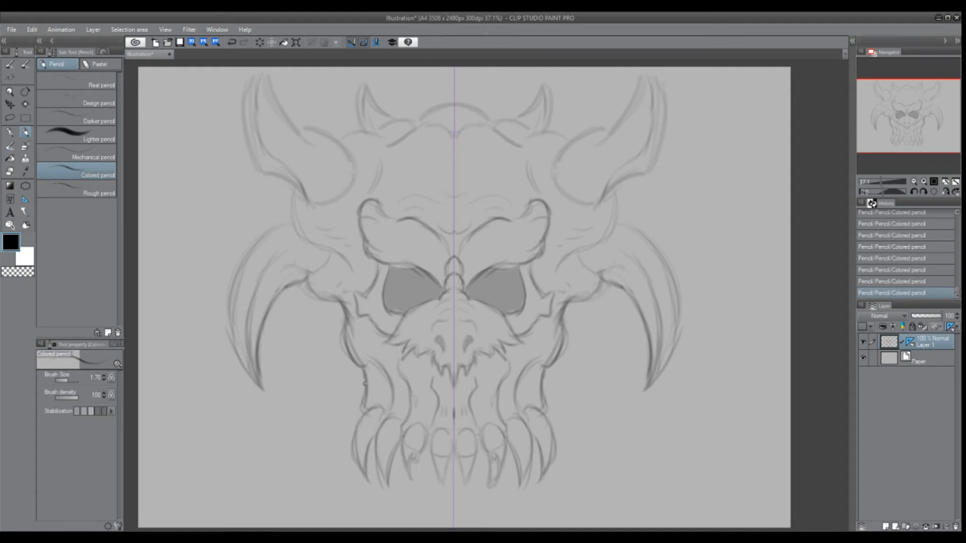
{"action": "left_click_drag", "start_coordinate": [365, 378], "coordinate": [363, 414]}
{"action": "mouse_move", "coordinate": [529, 366]}
{"action": "left_mouse_down"}
{"action": "mouse_move", "coordinate": [515, 395]}
{"action": "mouse_move", "coordinate": [523, 375]}
{"action": "mouse_move", "coordinate": [520, 417]}
{"action": "left_mouse_up"}
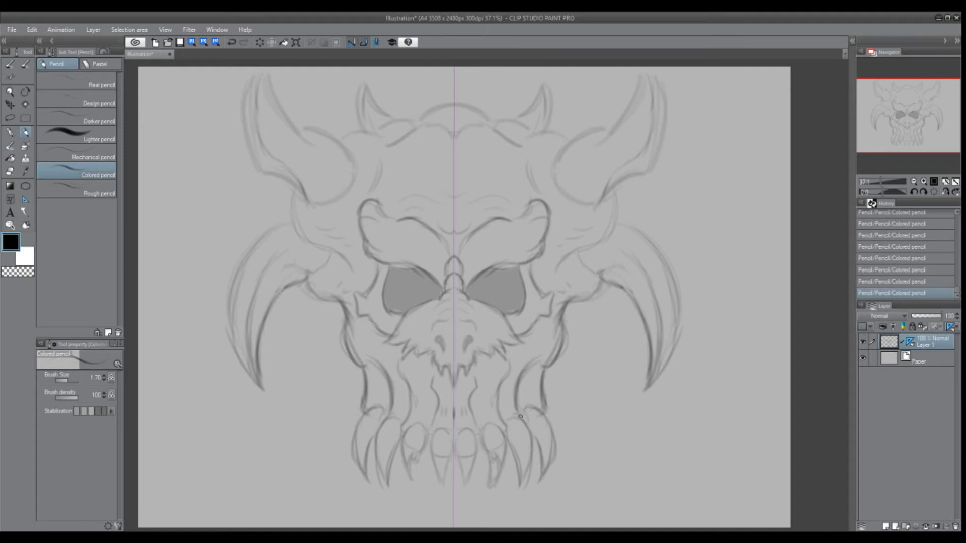
Step: Darken the inner jaw ridges and the scalloped gum line above the fangs and front teeth
{"action": "mouse_move", "coordinate": [508, 368]}
{"action": "left_mouse_down"}
{"action": "mouse_move", "coordinate": [504, 402]}
{"action": "mouse_move", "coordinate": [465, 384]}
{"action": "mouse_move", "coordinate": [474, 383]}
{"action": "mouse_move", "coordinate": [474, 424]}
{"action": "left_mouse_up"}
{"action": "mouse_move", "coordinate": [454, 389]}
{"action": "left_mouse_down"}
{"action": "mouse_move", "coordinate": [454, 426]}
{"action": "mouse_move", "coordinate": [436, 425]}
{"action": "mouse_move", "coordinate": [452, 435]}
{"action": "mouse_move", "coordinate": [402, 431]}
{"action": "mouse_move", "coordinate": [409, 397]}
{"action": "mouse_move", "coordinate": [386, 416]}
{"action": "mouse_move", "coordinate": [392, 390]}
{"action": "mouse_move", "coordinate": [369, 409]}
{"action": "mouse_move", "coordinate": [361, 401]}
{"action": "left_mouse_up"}
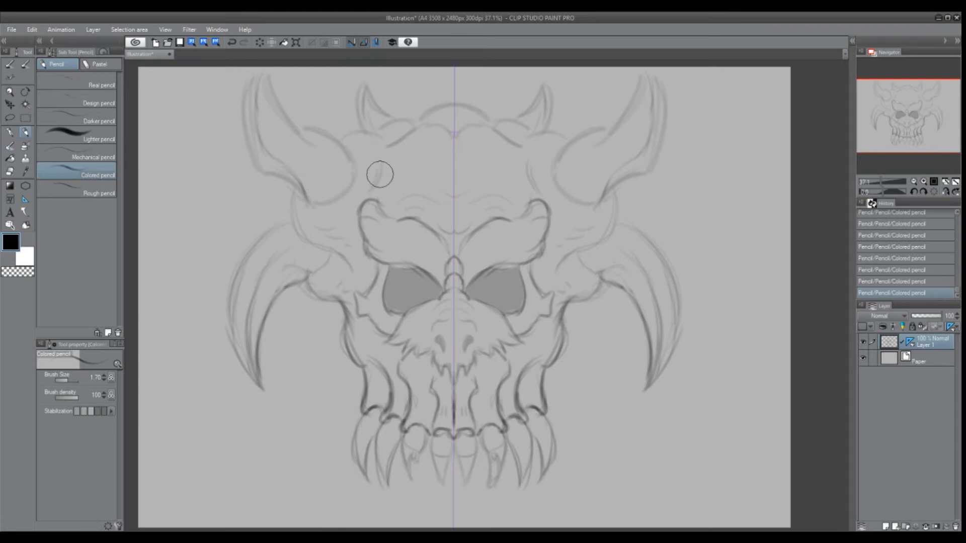
Step: Erase the faint marks at the sides of the forehead, and draw angular temple contours and curved forehead wrinkles
{"action": "left_click_drag", "start_coordinate": [379, 173], "coordinate": [376, 175]}
{"action": "mouse_move", "coordinate": [382, 140]}
{"action": "left_mouse_down"}
{"action": "mouse_move", "coordinate": [390, 187]}
{"action": "mouse_move", "coordinate": [394, 174]}
{"action": "mouse_move", "coordinate": [388, 197]}
{"action": "mouse_move", "coordinate": [392, 140]}
{"action": "mouse_move", "coordinate": [407, 192]}
{"action": "left_mouse_up"}
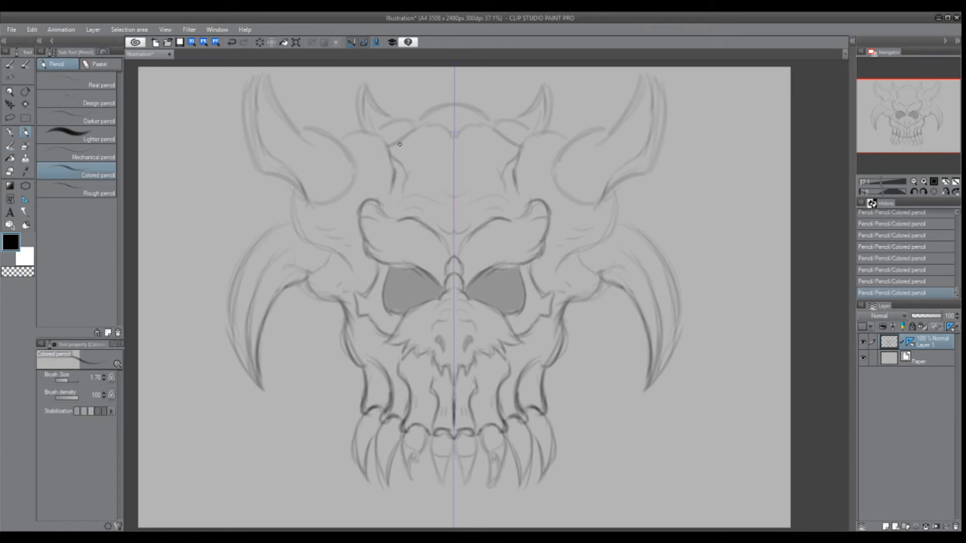
{"action": "mouse_move", "coordinate": [411, 136]}
{"action": "left_mouse_down"}
{"action": "mouse_move", "coordinate": [401, 151]}
{"action": "mouse_move", "coordinate": [415, 135]}
{"action": "mouse_move", "coordinate": [445, 147]}
{"action": "mouse_move", "coordinate": [413, 160]}
{"action": "mouse_move", "coordinate": [431, 168]}
{"action": "mouse_move", "coordinate": [423, 168]}
{"action": "mouse_move", "coordinate": [447, 209]}
{"action": "left_mouse_up"}
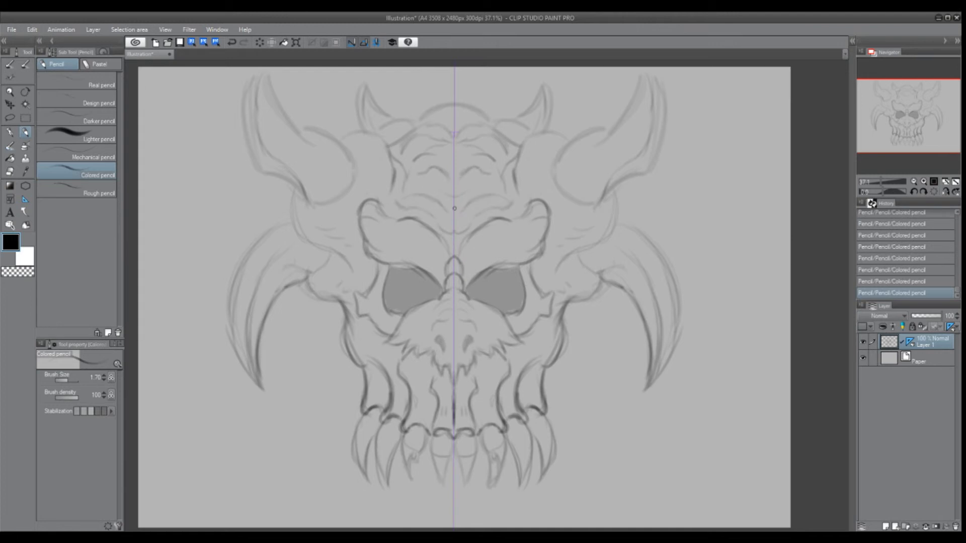
Step: Add shading lines at the temples, and darken the bony contours at the tusk roots and below the large horns
{"action": "mouse_move", "coordinate": [369, 145]}
{"action": "left_mouse_down"}
{"action": "mouse_move", "coordinate": [378, 171]}
{"action": "mouse_move", "coordinate": [383, 164]}
{"action": "left_mouse_up"}
{"action": "mouse_move", "coordinate": [331, 248]}
{"action": "left_mouse_down"}
{"action": "mouse_move", "coordinate": [317, 267]}
{"action": "mouse_move", "coordinate": [324, 298]}
{"action": "left_mouse_up"}
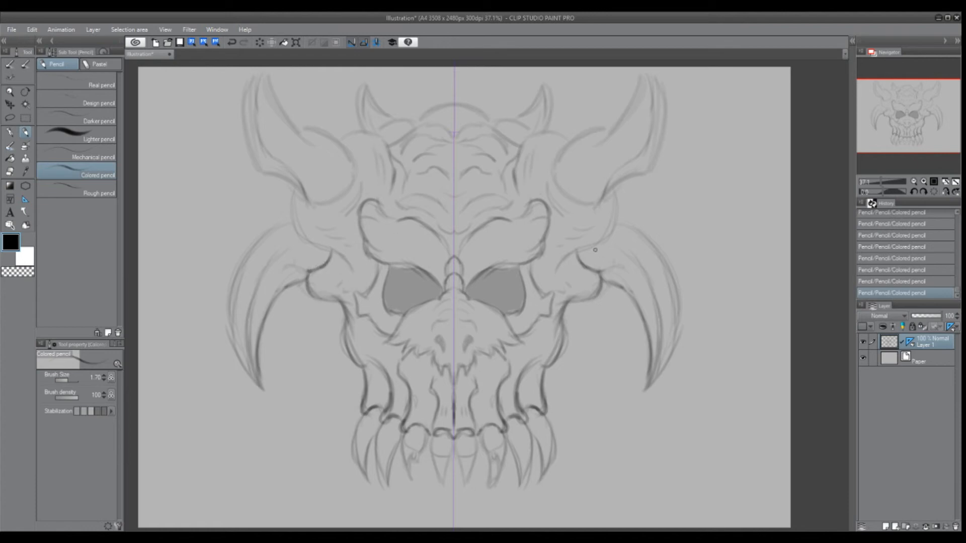
{"action": "mouse_move", "coordinate": [621, 193]}
{"action": "left_mouse_down"}
{"action": "mouse_move", "coordinate": [613, 230]}
{"action": "mouse_move", "coordinate": [562, 267]}
{"action": "left_mouse_up"}
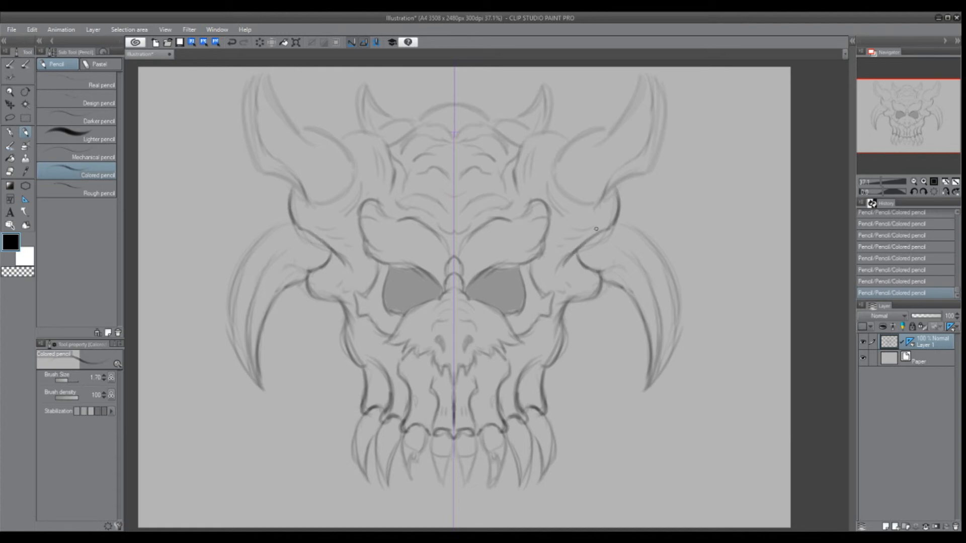
Step: Darken the top outline of the skull and its side bumps, and add wrinkles along the centre of the forehead
{"action": "mouse_move", "coordinate": [344, 139]}
{"action": "left_mouse_down"}
{"action": "mouse_move", "coordinate": [370, 130]}
{"action": "mouse_move", "coordinate": [396, 169]}
{"action": "left_mouse_up"}
{"action": "mouse_move", "coordinate": [385, 118]}
{"action": "left_mouse_down"}
{"action": "mouse_move", "coordinate": [401, 121]}
{"action": "mouse_move", "coordinate": [382, 130]}
{"action": "mouse_move", "coordinate": [454, 103]}
{"action": "mouse_move", "coordinate": [415, 123]}
{"action": "left_mouse_up"}
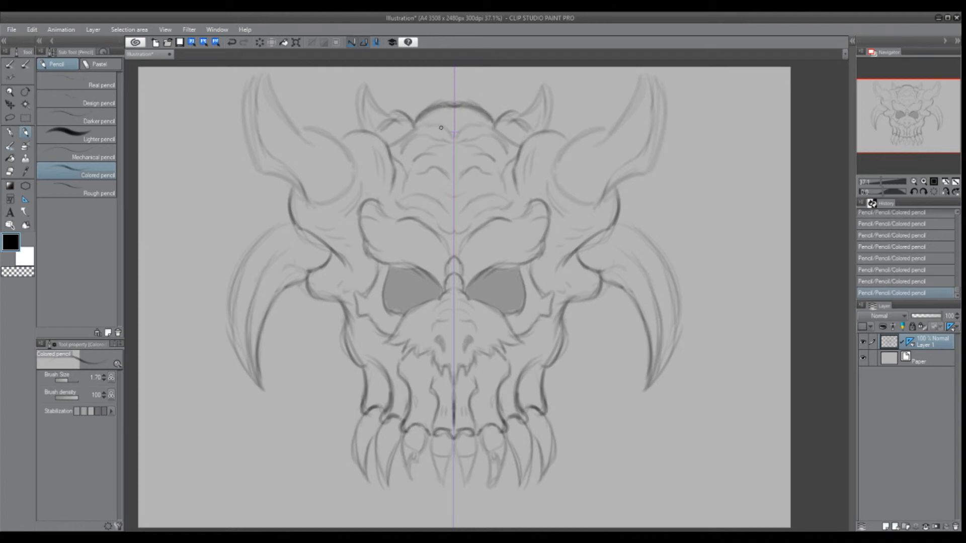
{"action": "mouse_move", "coordinate": [455, 158]}
{"action": "left_mouse_down"}
{"action": "mouse_move", "coordinate": [444, 156]}
{"action": "mouse_move", "coordinate": [454, 159]}
{"action": "mouse_move", "coordinate": [451, 192]}
{"action": "left_mouse_up"}
Step: Darken the outlines and bases of the large horns and the outer and inner curves of the tusks
{"action": "mouse_move", "coordinate": [255, 72]}
{"action": "left_mouse_down"}
{"action": "mouse_move", "coordinate": [252, 152]}
{"action": "mouse_move", "coordinate": [262, 169]}
{"action": "mouse_move", "coordinate": [267, 103]}
{"action": "mouse_move", "coordinate": [294, 141]}
{"action": "mouse_move", "coordinate": [314, 140]}
{"action": "left_mouse_up"}
{"action": "mouse_move", "coordinate": [262, 68]}
{"action": "left_mouse_down"}
{"action": "mouse_move", "coordinate": [250, 104]}
{"action": "mouse_move", "coordinate": [281, 80]}
{"action": "mouse_move", "coordinate": [295, 124]}
{"action": "mouse_move", "coordinate": [340, 145]}
{"action": "left_mouse_up"}
{"action": "mouse_move", "coordinate": [317, 129]}
{"action": "left_mouse_down"}
{"action": "mouse_move", "coordinate": [344, 159]}
{"action": "mouse_move", "coordinate": [343, 146]}
{"action": "mouse_move", "coordinate": [355, 162]}
{"action": "left_mouse_up"}
{"action": "left_click_drag", "start_coordinate": [304, 195], "coordinate": [340, 202]}
{"action": "mouse_move", "coordinate": [335, 197]}
{"action": "left_mouse_down"}
{"action": "mouse_move", "coordinate": [357, 167]}
{"action": "mouse_move", "coordinate": [346, 147]}
{"action": "left_mouse_up"}
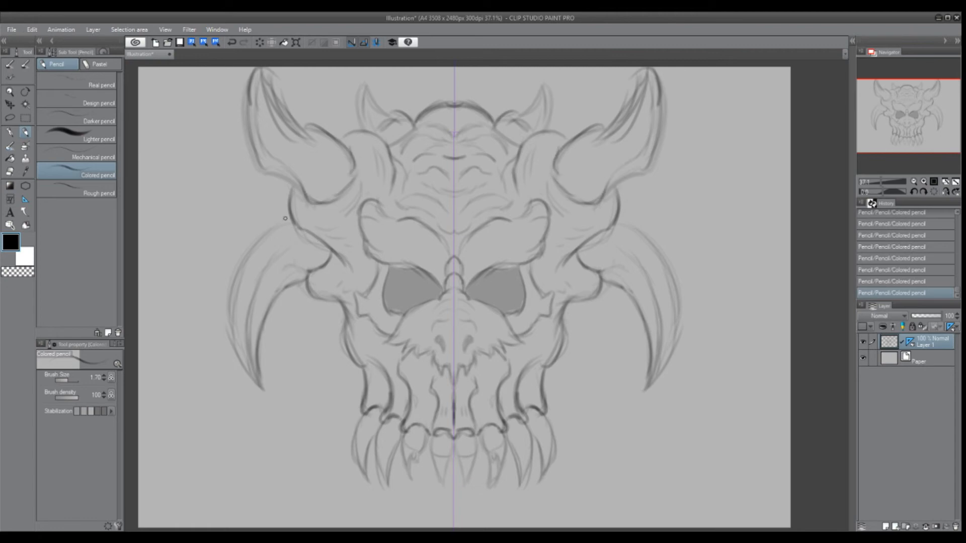
{"action": "mouse_move", "coordinate": [284, 219]}
{"action": "left_mouse_down"}
{"action": "mouse_move", "coordinate": [235, 287]}
{"action": "mouse_move", "coordinate": [227, 336]}
{"action": "left_mouse_up"}
{"action": "left_click_drag", "start_coordinate": [234, 267], "coordinate": [262, 386]}
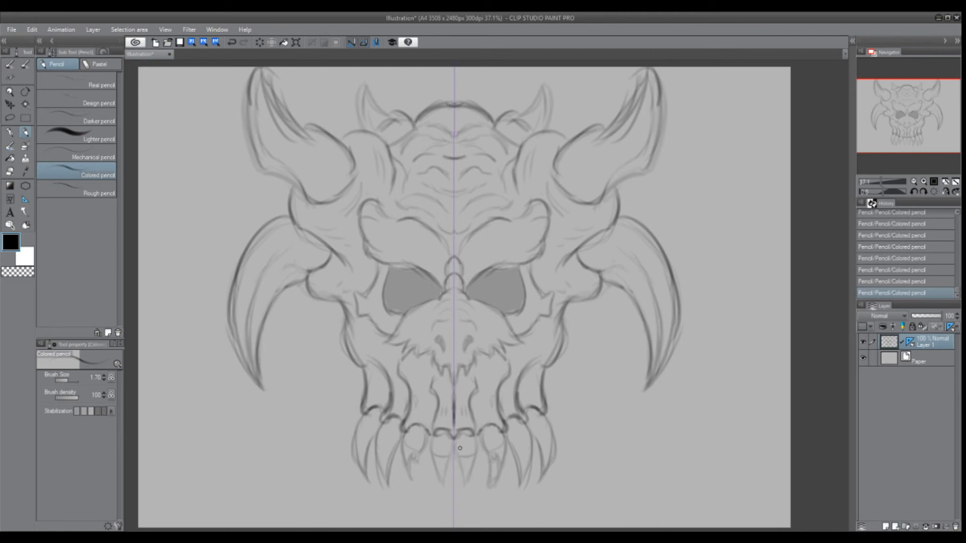
Step: Darken the outlines of all the fangs and front teeth, and shade the tips of the middle fangs
{"action": "mouse_move", "coordinate": [363, 420]}
{"action": "left_mouse_down"}
{"action": "mouse_move", "coordinate": [357, 461]}
{"action": "mouse_move", "coordinate": [365, 478]}
{"action": "mouse_move", "coordinate": [381, 437]}
{"action": "mouse_move", "coordinate": [385, 486]}
{"action": "mouse_move", "coordinate": [406, 430]}
{"action": "left_mouse_up"}
{"action": "mouse_move", "coordinate": [503, 434]}
{"action": "left_mouse_down"}
{"action": "mouse_move", "coordinate": [502, 455]}
{"action": "mouse_move", "coordinate": [484, 446]}
{"action": "mouse_move", "coordinate": [489, 456]}
{"action": "left_mouse_up"}
{"action": "left_click_drag", "start_coordinate": [415, 458], "coordinate": [414, 479]}
{"action": "mouse_move", "coordinate": [487, 457]}
{"action": "left_mouse_down"}
{"action": "mouse_move", "coordinate": [489, 481]}
{"action": "mouse_move", "coordinate": [478, 441]}
{"action": "mouse_move", "coordinate": [442, 481]}
{"action": "mouse_move", "coordinate": [453, 446]}
{"action": "mouse_move", "coordinate": [440, 432]}
{"action": "mouse_move", "coordinate": [432, 456]}
{"action": "left_mouse_up"}
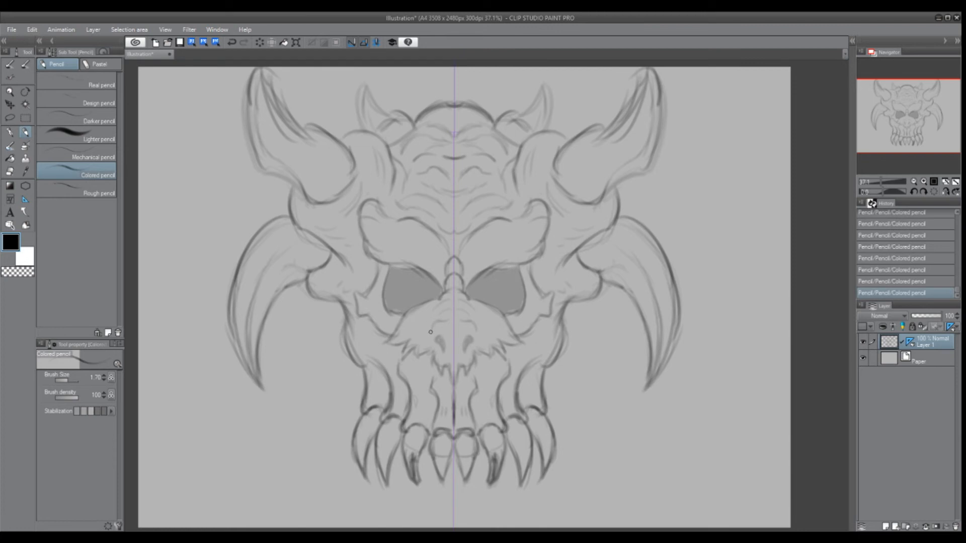
Step: Redraw the nose and nostrils in dark strokes, and darken the muzzle outline below the eyes with its jagged edge
{"action": "mouse_move", "coordinate": [436, 336]}
{"action": "left_mouse_down"}
{"action": "mouse_move", "coordinate": [443, 347]}
{"action": "mouse_move", "coordinate": [450, 316]}
{"action": "mouse_move", "coordinate": [437, 317]}
{"action": "mouse_move", "coordinate": [450, 297]}
{"action": "left_mouse_up"}
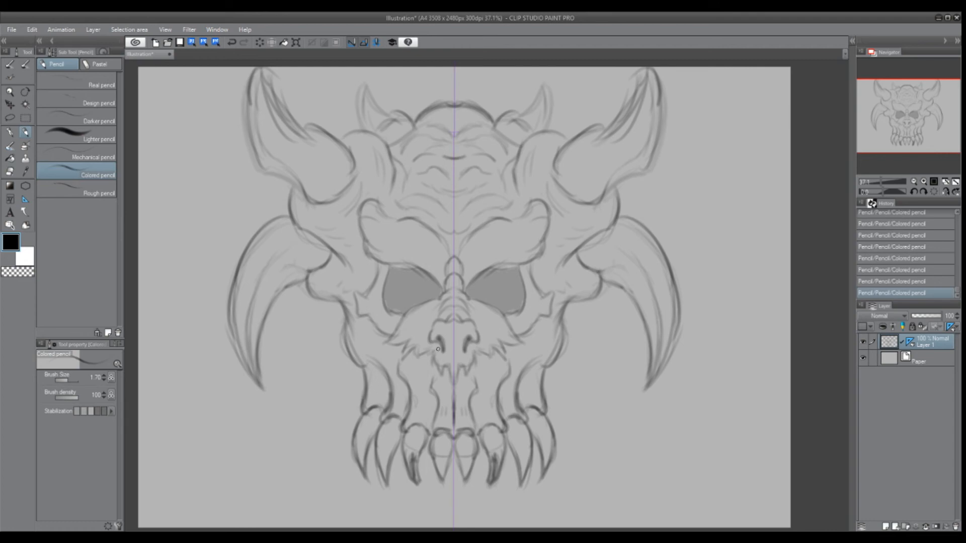
{"action": "mouse_move", "coordinate": [437, 349]}
{"action": "left_mouse_down"}
{"action": "mouse_move", "coordinate": [435, 362]}
{"action": "mouse_move", "coordinate": [472, 364]}
{"action": "mouse_move", "coordinate": [450, 367]}
{"action": "mouse_move", "coordinate": [452, 355]}
{"action": "mouse_move", "coordinate": [447, 365]}
{"action": "left_mouse_up"}
{"action": "left_click_drag", "start_coordinate": [435, 343], "coordinate": [430, 330]}
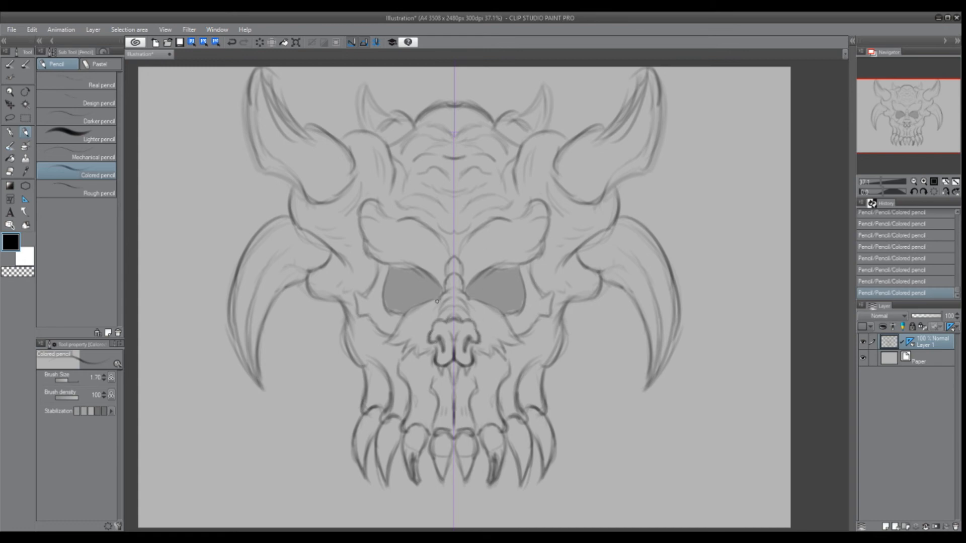
{"action": "left_click_drag", "start_coordinate": [423, 312], "coordinate": [411, 319]}
{"action": "mouse_move", "coordinate": [424, 303]}
{"action": "left_mouse_down"}
{"action": "mouse_move", "coordinate": [388, 335]}
{"action": "mouse_move", "coordinate": [404, 340]}
{"action": "mouse_move", "coordinate": [407, 365]}
{"action": "left_mouse_up"}
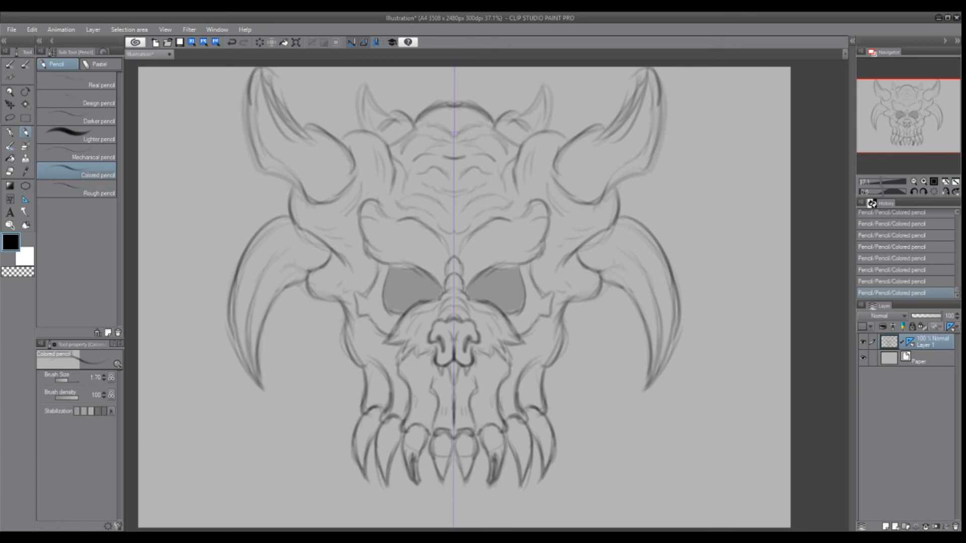
Step: Lasso the central face from the brow ridges to below the nose and start a scale and rotate transformation
{"action": "key", "text": "m"}
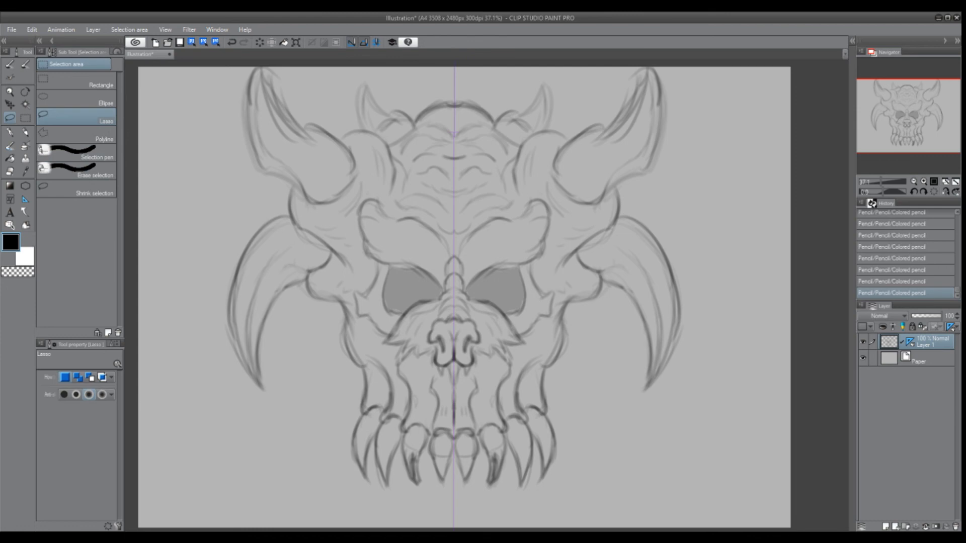
{"action": "mouse_move", "coordinate": [455, 237]}
{"action": "left_mouse_down"}
{"action": "mouse_move", "coordinate": [371, 192]}
{"action": "mouse_move", "coordinate": [353, 206]}
{"action": "mouse_move", "coordinate": [364, 273]}
{"action": "mouse_move", "coordinate": [351, 298]}
{"action": "mouse_move", "coordinate": [361, 328]}
{"action": "mouse_move", "coordinate": [393, 361]}
{"action": "mouse_move", "coordinate": [455, 386]}
{"action": "left_mouse_up"}
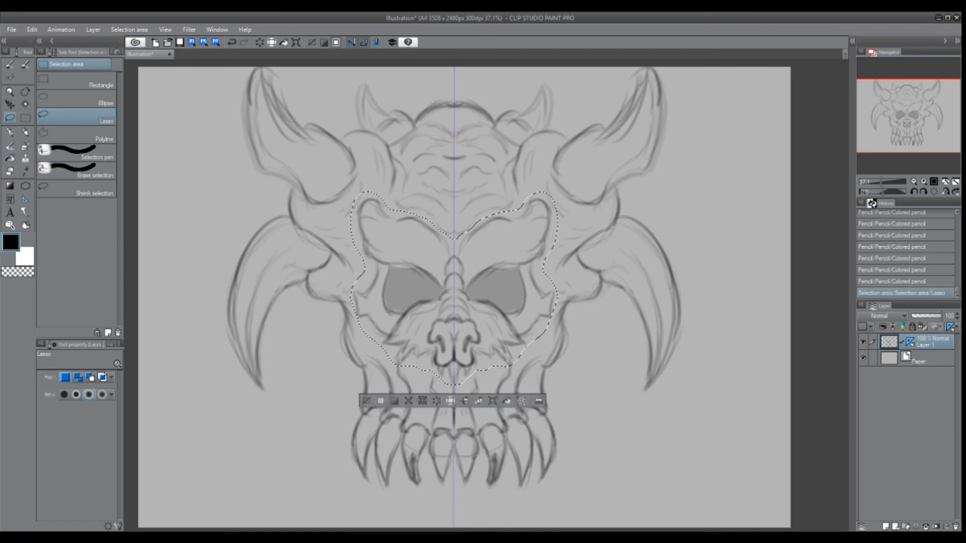
{"action": "left_click", "coordinate": [450, 401]}
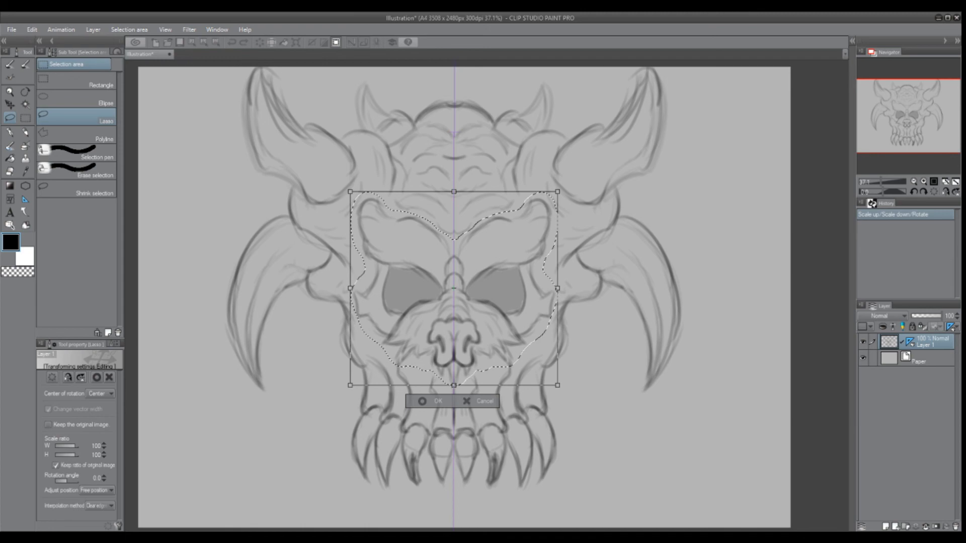
{"action": "left_click_drag", "start_coordinate": [572, 178], "coordinate": [571, 178]}
{"action": "left_click_drag", "start_coordinate": [461, 282], "coordinate": [447, 282]}
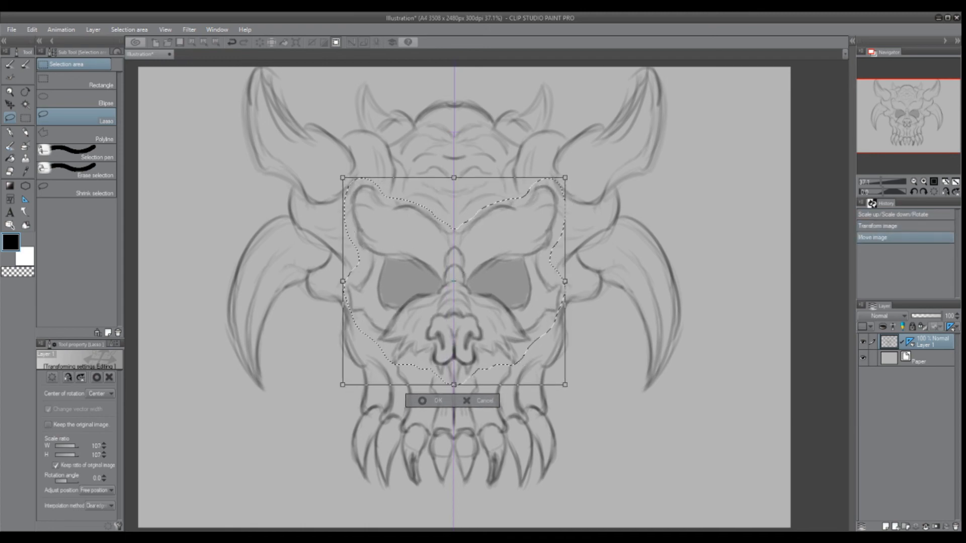
{"action": "key", "text": "ctrl+z"}
{"action": "key", "text": "ctrl+z"}
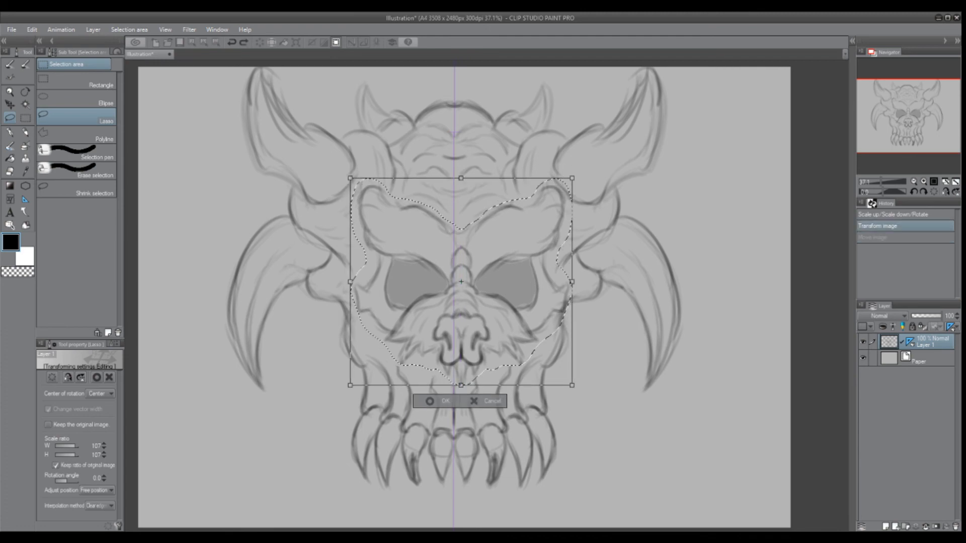
Step: Scale the selected face up proportionally to 128%, extending it upward and slightly downward, apply the transformation and deselect
{"action": "left_click_drag", "start_coordinate": [454, 191], "coordinate": [454, 147]}
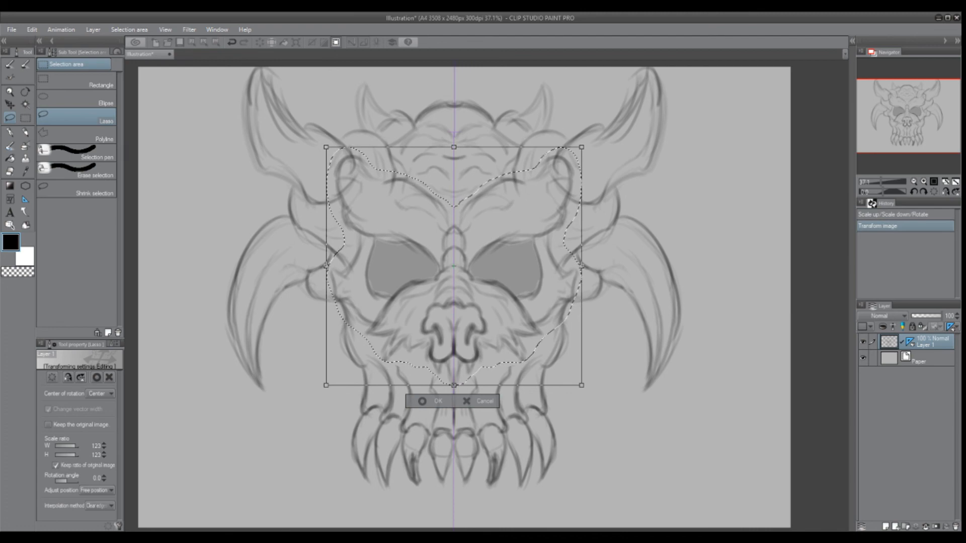
{"action": "left_click_drag", "start_coordinate": [453, 385], "coordinate": [453, 394]}
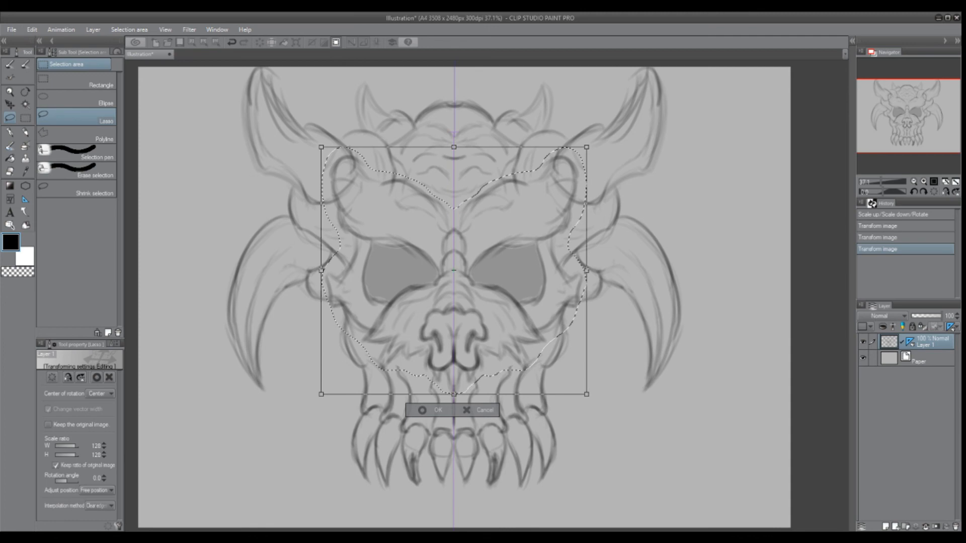
{"action": "left_click", "coordinate": [425, 410]}
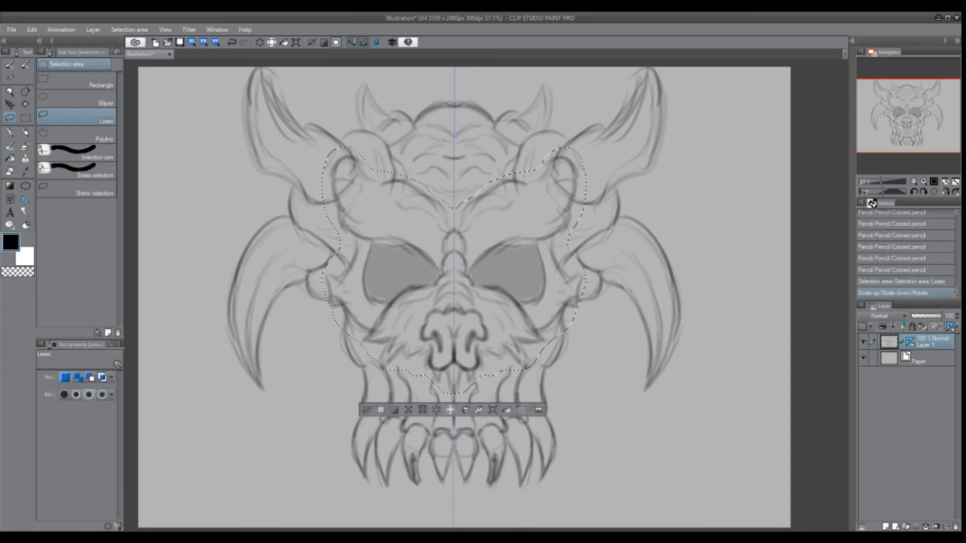
{"action": "key", "text": "ctrl+d"}
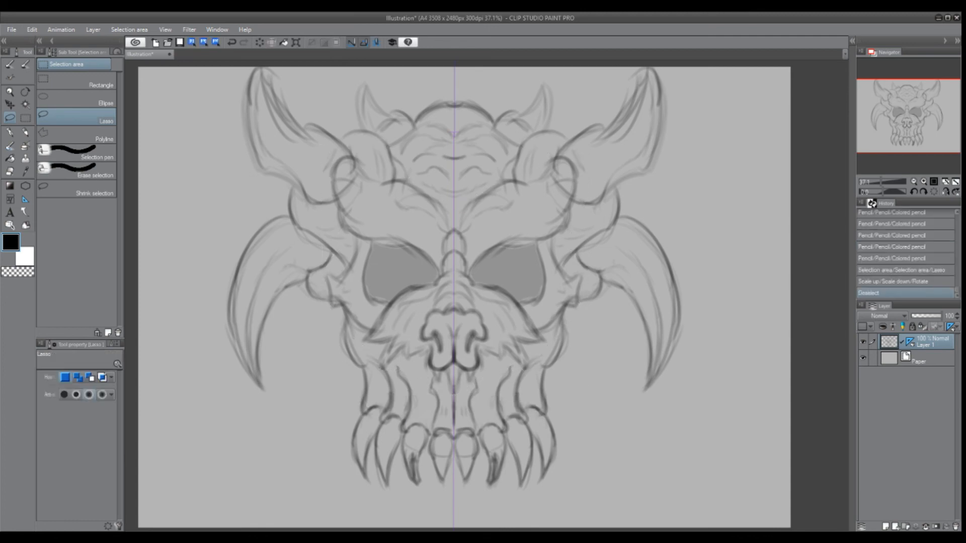